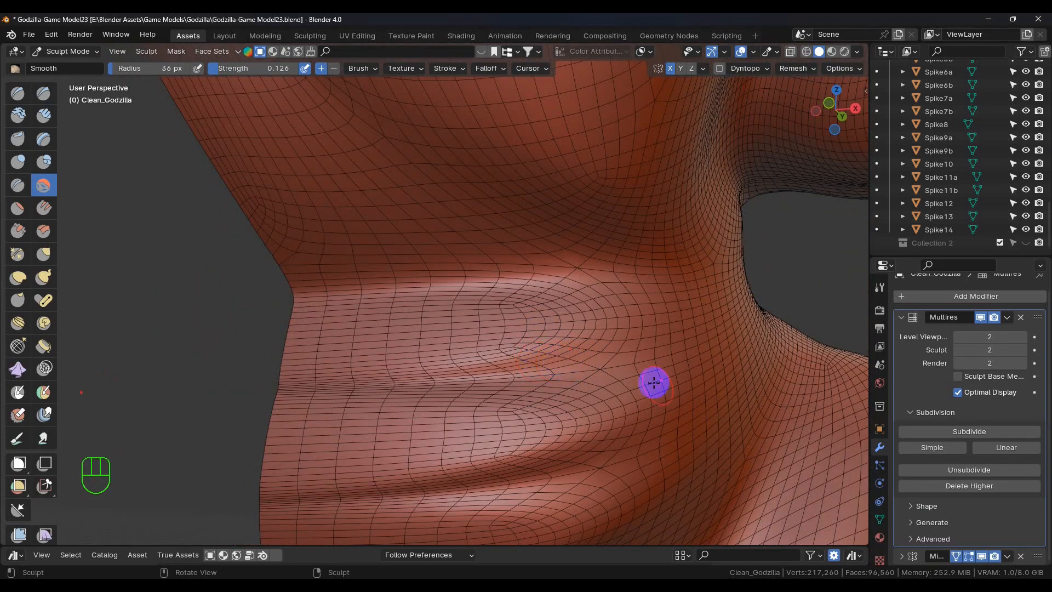
Step: Pull the side ends of the upper neck folds outward using the Elastic Deform brush at an 81 px radius
{"action": "left_click", "coordinate": [17, 277]}
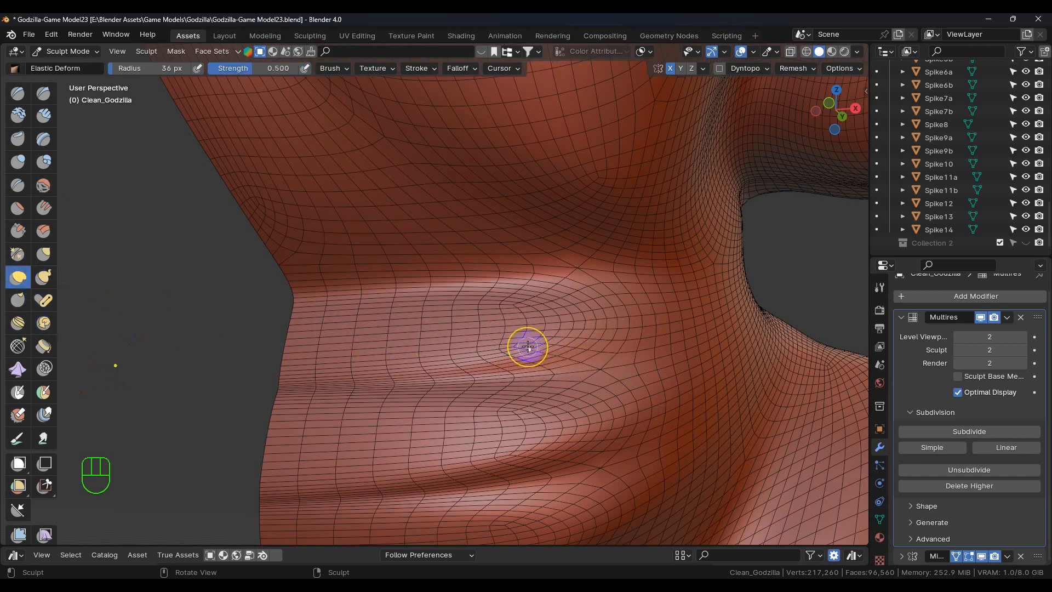
{"action": "key", "text": "f"}
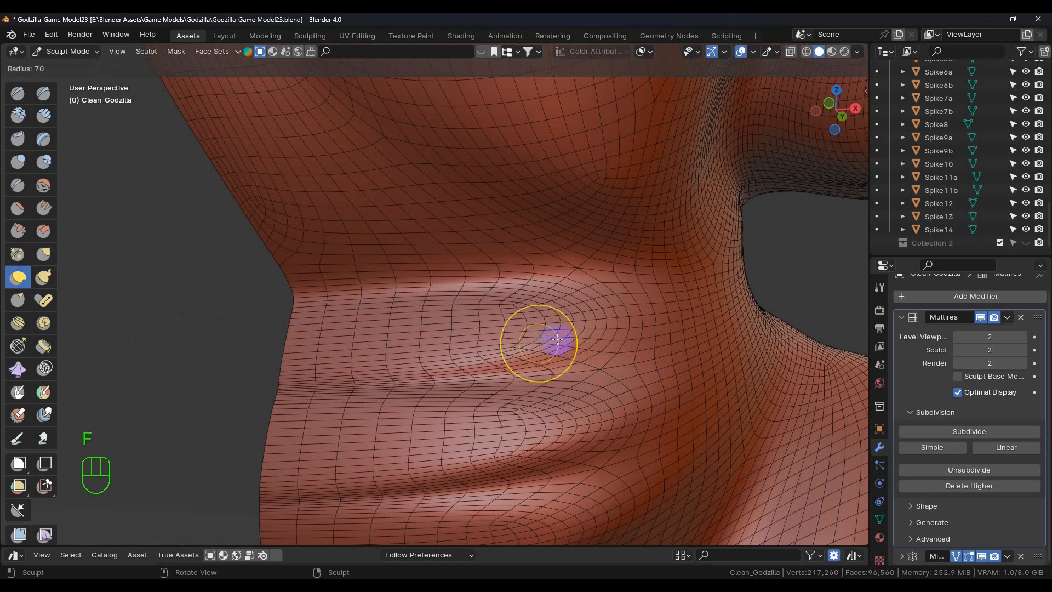
{"action": "left_click", "coordinate": [563, 334]}
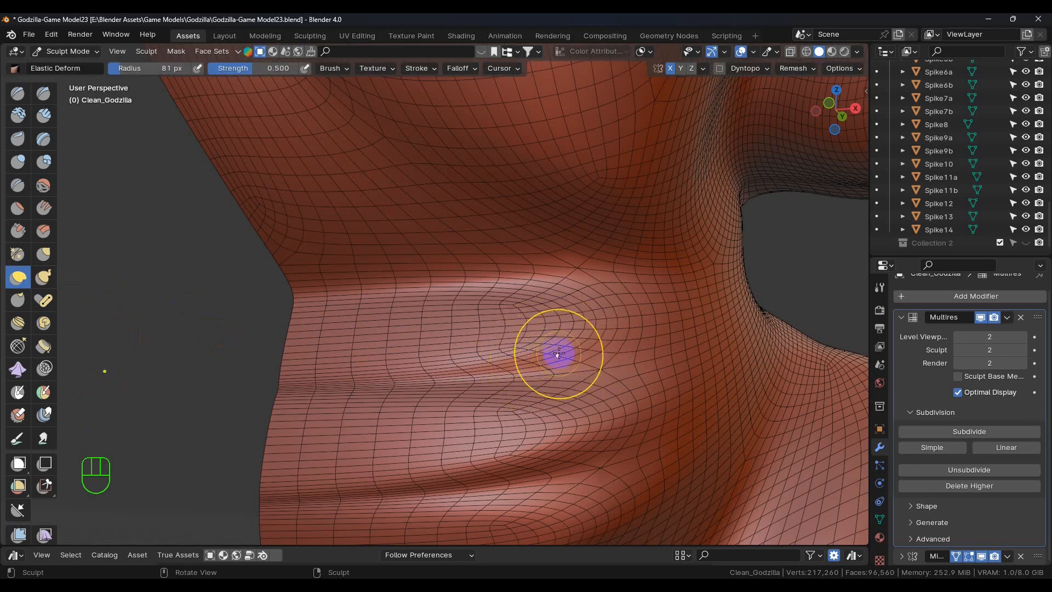
{"action": "left_click_drag", "start_coordinate": [548, 355], "coordinate": [612, 356]}
{"action": "mouse_move", "coordinate": [563, 296]}
{"action": "left_mouse_down"}
{"action": "mouse_move", "coordinate": [580, 274]}
{"action": "mouse_move", "coordinate": [608, 269]}
{"action": "mouse_move", "coordinate": [547, 273]}
{"action": "mouse_move", "coordinate": [592, 294]}
{"action": "left_mouse_up"}
{"action": "mouse_move", "coordinate": [559, 407]}
{"action": "left_mouse_down"}
{"action": "mouse_move", "coordinate": [597, 371]}
{"action": "mouse_move", "coordinate": [594, 404]}
{"action": "left_mouse_up"}
{"action": "mouse_move", "coordinate": [570, 443]}
{"action": "left_mouse_down"}
{"action": "mouse_move", "coordinate": [590, 465]}
{"action": "mouse_move", "coordinate": [522, 480]}
{"action": "mouse_move", "coordinate": [581, 474]}
{"action": "left_mouse_up"}
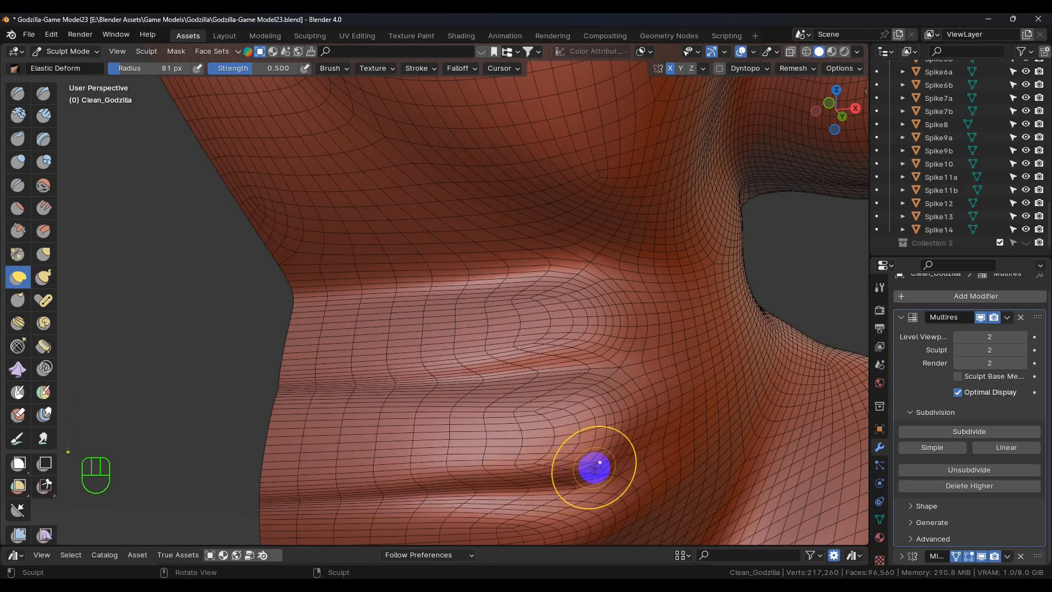
Step: Extend the ends of the middle neck folds outward with Elastic Deform and adjust the crease beneath them
{"action": "middle_click_drag", "start_coordinate": [610, 440], "coordinate": [572, 236], "text": "shift"}
{"action": "scroll", "coordinate": [548, 304], "scroll_direction": "up", "scroll_amount": 2}
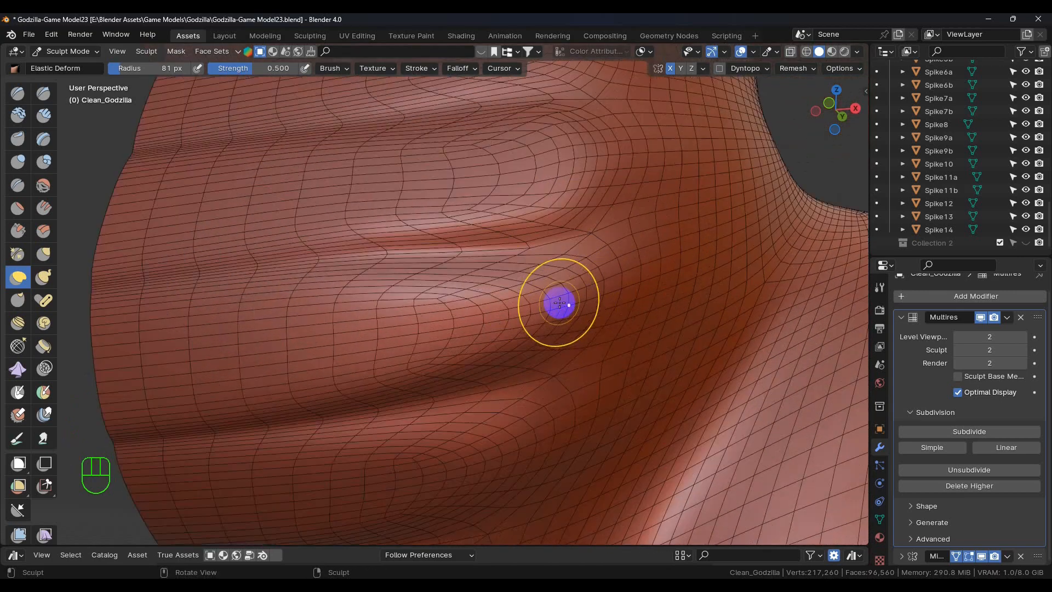
{"action": "left_click_drag", "start_coordinate": [522, 281], "coordinate": [556, 267]}
{"action": "left_click_drag", "start_coordinate": [572, 374], "coordinate": [581, 375]}
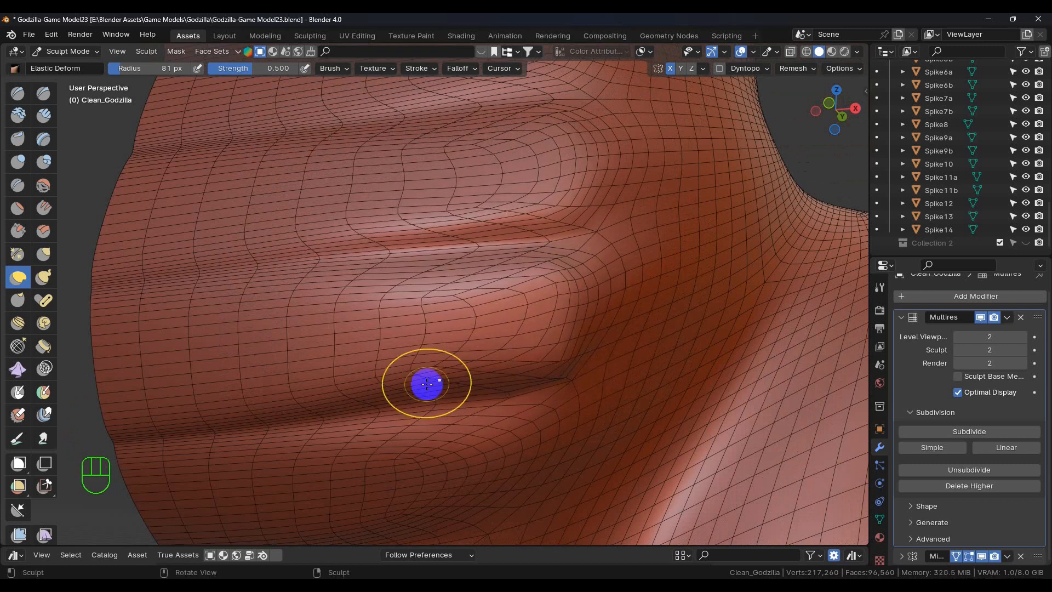
{"action": "left_click_drag", "start_coordinate": [402, 406], "coordinate": [342, 413]}
Step: Reshape the lower neck folds with Elastic Deform, straightening their creases and drawing their ends toward the side of the neck
{"action": "mouse_move", "coordinate": [551, 392]}
{"action": "middle_mouse_down"}
{"action": "mouse_move", "coordinate": [596, 355]}
{"action": "mouse_move", "coordinate": [441, 326]}
{"action": "middle_mouse_up"}
{"action": "mouse_move", "coordinate": [441, 291]}
{"action": "middle_mouse_down"}
{"action": "mouse_move", "coordinate": [557, 404]}
{"action": "mouse_move", "coordinate": [575, 394]}
{"action": "mouse_move", "coordinate": [528, 458]}
{"action": "mouse_move", "coordinate": [499, 348]}
{"action": "mouse_move", "coordinate": [466, 372]}
{"action": "middle_mouse_up"}
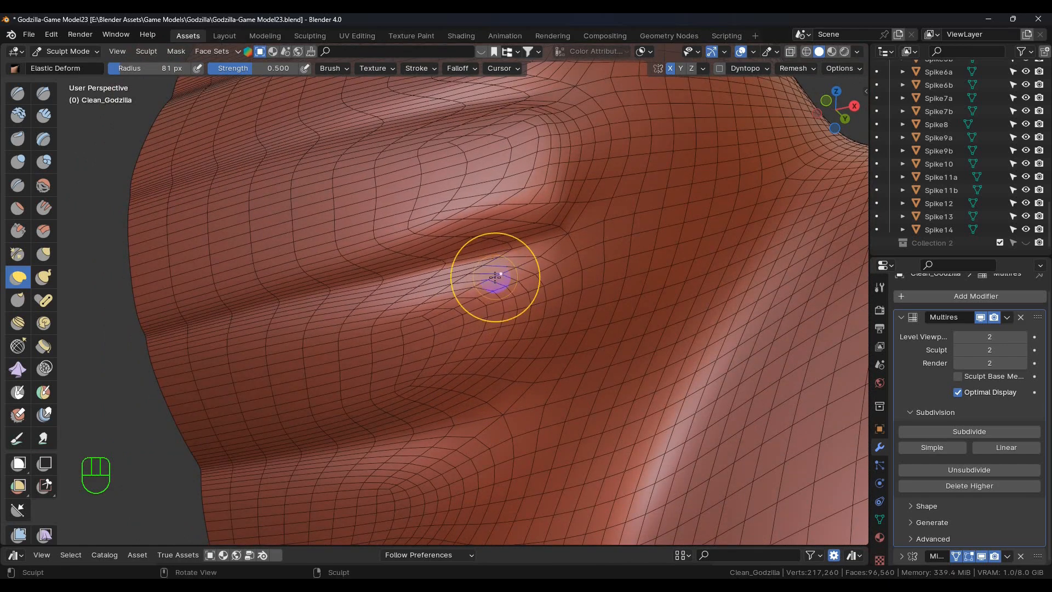
{"action": "left_click_drag", "start_coordinate": [410, 311], "coordinate": [415, 296]}
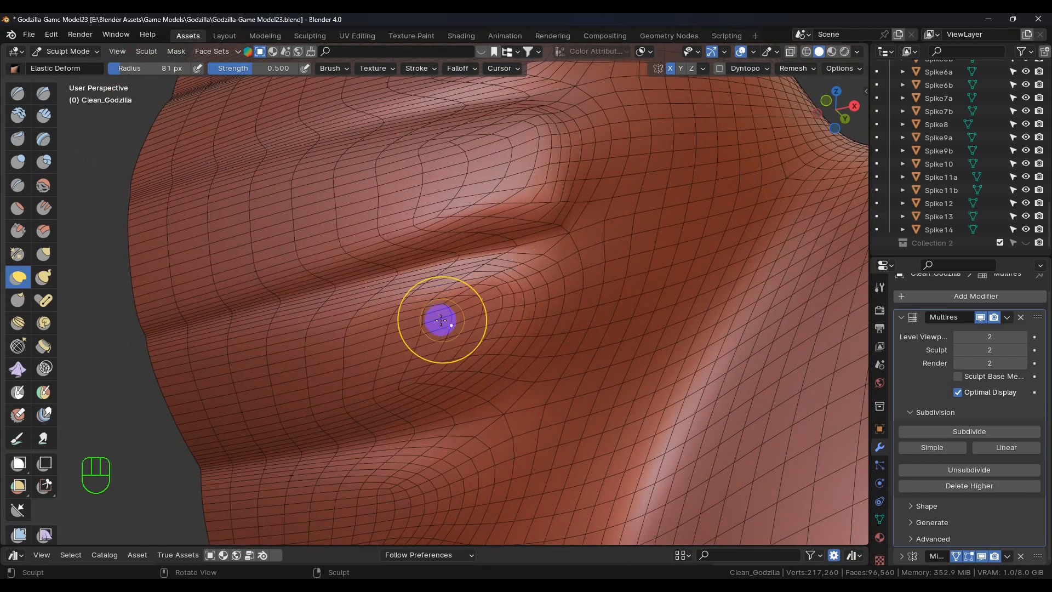
{"action": "left_click_drag", "start_coordinate": [444, 392], "coordinate": [498, 415]}
{"action": "left_click_drag", "start_coordinate": [377, 447], "coordinate": [369, 437]}
{"action": "mouse_move", "coordinate": [471, 406]}
{"action": "middle_mouse_down"}
{"action": "mouse_move", "coordinate": [512, 400]}
{"action": "mouse_move", "coordinate": [499, 404]}
{"action": "mouse_move", "coordinate": [521, 272]}
{"action": "mouse_move", "coordinate": [477, 291]}
{"action": "middle_mouse_up"}
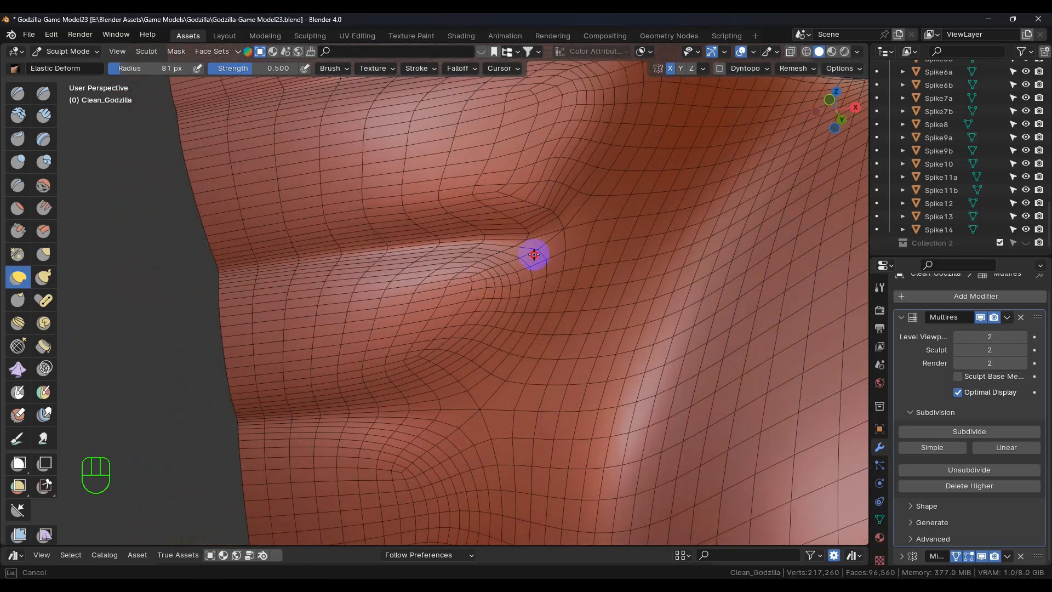
{"action": "mouse_move", "coordinate": [424, 378]}
{"action": "left_mouse_down"}
{"action": "mouse_move", "coordinate": [454, 383]}
{"action": "mouse_move", "coordinate": [482, 329]}
{"action": "mouse_move", "coordinate": [512, 351]}
{"action": "mouse_move", "coordinate": [495, 279]}
{"action": "mouse_move", "coordinate": [535, 275]}
{"action": "mouse_move", "coordinate": [448, 388]}
{"action": "mouse_move", "coordinate": [477, 401]}
{"action": "left_mouse_up"}
Step: Pull the ends of the lowest neck folds outward with Elastic Deform so they line up with the folds above
{"action": "middle_click_drag", "start_coordinate": [477, 401], "coordinate": [516, 199], "text": "shift"}
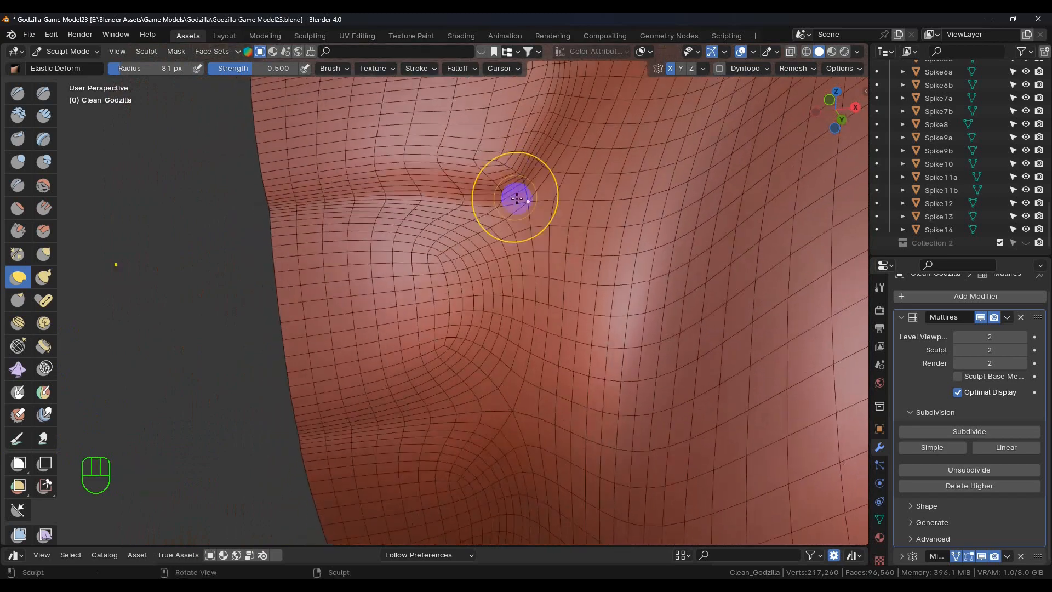
{"action": "left_click_drag", "start_coordinate": [435, 246], "coordinate": [496, 236]}
{"action": "mouse_move", "coordinate": [460, 356]}
{"action": "left_mouse_down"}
{"action": "mouse_move", "coordinate": [472, 377]}
{"action": "mouse_move", "coordinate": [483, 361]}
{"action": "left_mouse_up"}
{"action": "mouse_move", "coordinate": [491, 230]}
{"action": "left_mouse_down"}
{"action": "mouse_move", "coordinate": [512, 216]}
{"action": "mouse_move", "coordinate": [518, 247]}
{"action": "left_mouse_up"}
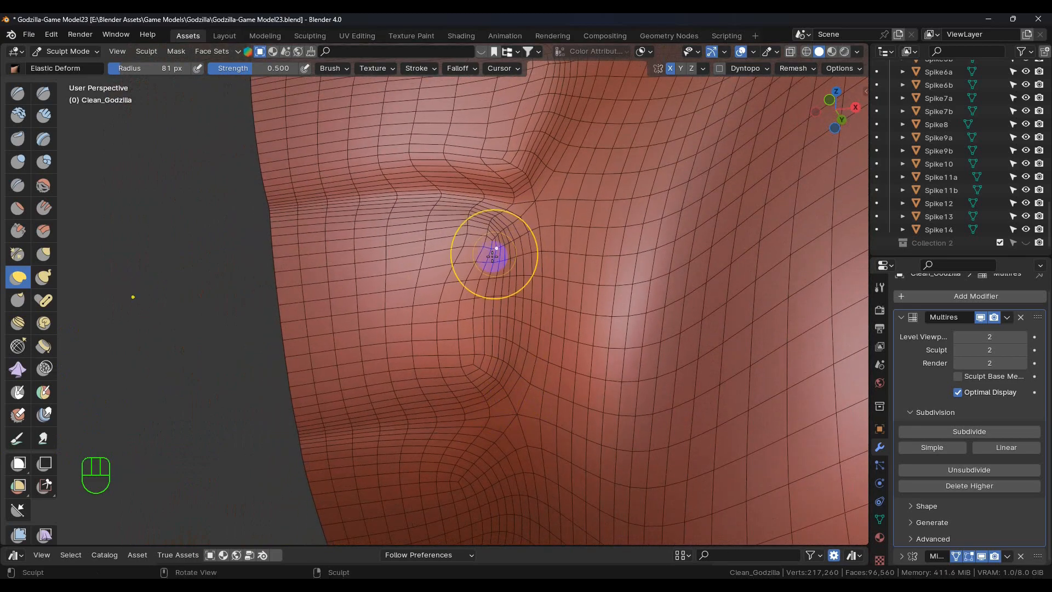
{"action": "left_click_drag", "start_coordinate": [514, 314], "coordinate": [517, 313]}
{"action": "left_click_drag", "start_coordinate": [501, 278], "coordinate": [512, 268]}
Step: Build up the rounded end and upper part of the top neck fold using the Draw brush at a 26 px radius
{"action": "scroll", "coordinate": [518, 326], "scroll_direction": "down", "scroll_amount": 5}
{"action": "mouse_move", "coordinate": [519, 327]}
{"action": "middle_mouse_down"}
{"action": "mouse_move", "coordinate": [585, 341]}
{"action": "mouse_move", "coordinate": [510, 368]}
{"action": "mouse_move", "coordinate": [533, 307]}
{"action": "mouse_move", "coordinate": [532, 323]}
{"action": "middle_mouse_up"}
{"action": "middle_click_drag", "start_coordinate": [507, 434], "coordinate": [564, 406]}
{"action": "middle_click_drag", "start_coordinate": [590, 348], "coordinate": [599, 286]}
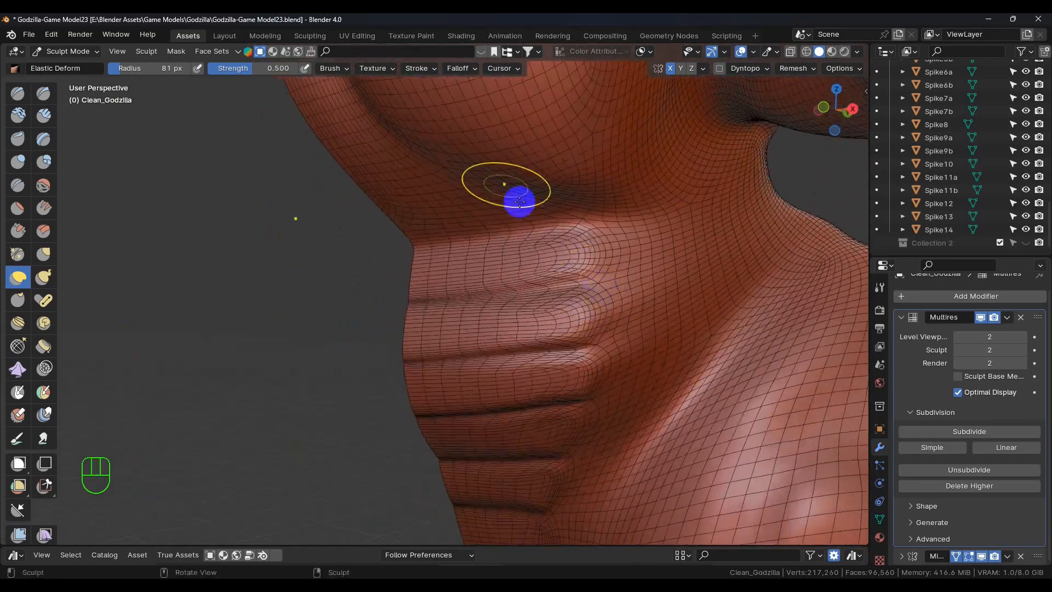
{"action": "left_click", "coordinate": [18, 93]}
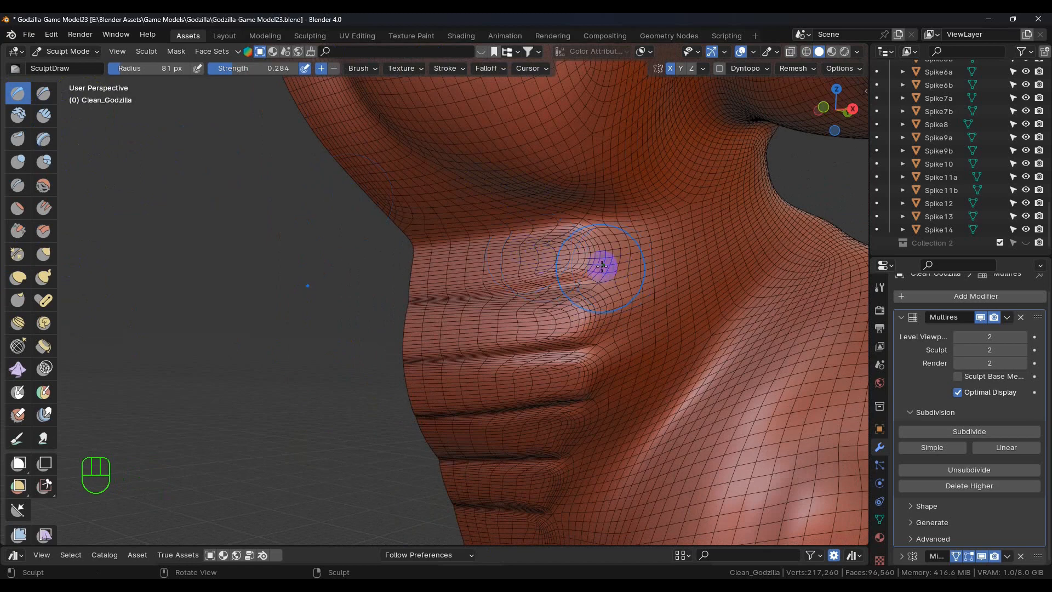
{"action": "scroll", "coordinate": [595, 258], "scroll_direction": "up", "scroll_amount": 2}
{"action": "key", "text": "f"}
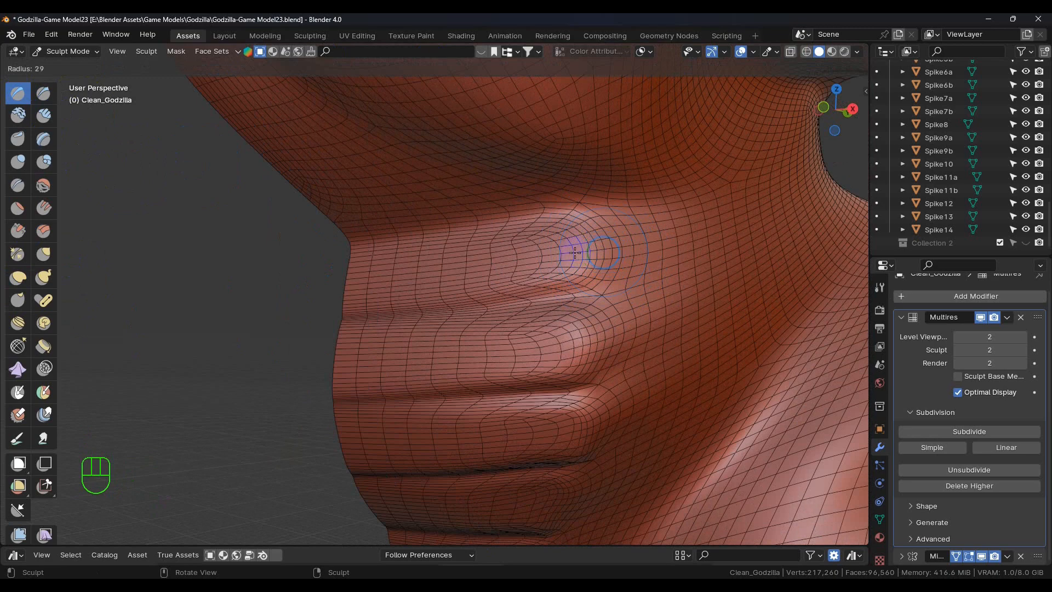
{"action": "left_click", "coordinate": [570, 253]}
{"action": "scroll", "coordinate": [582, 229], "scroll_direction": "up", "scroll_amount": 2}
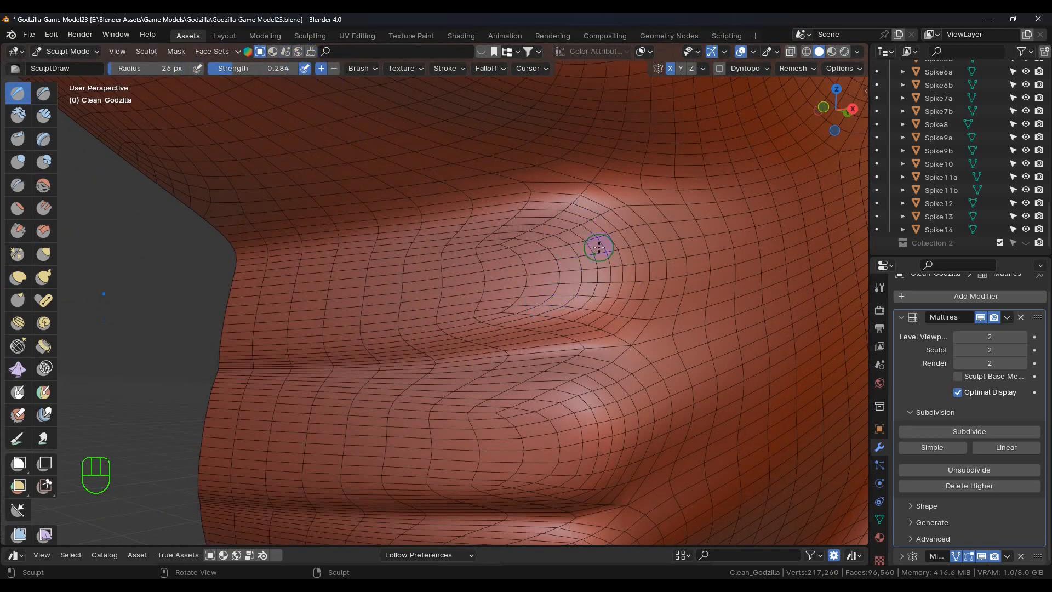
{"action": "left_click_drag", "start_coordinate": [567, 228], "coordinate": [528, 231]}
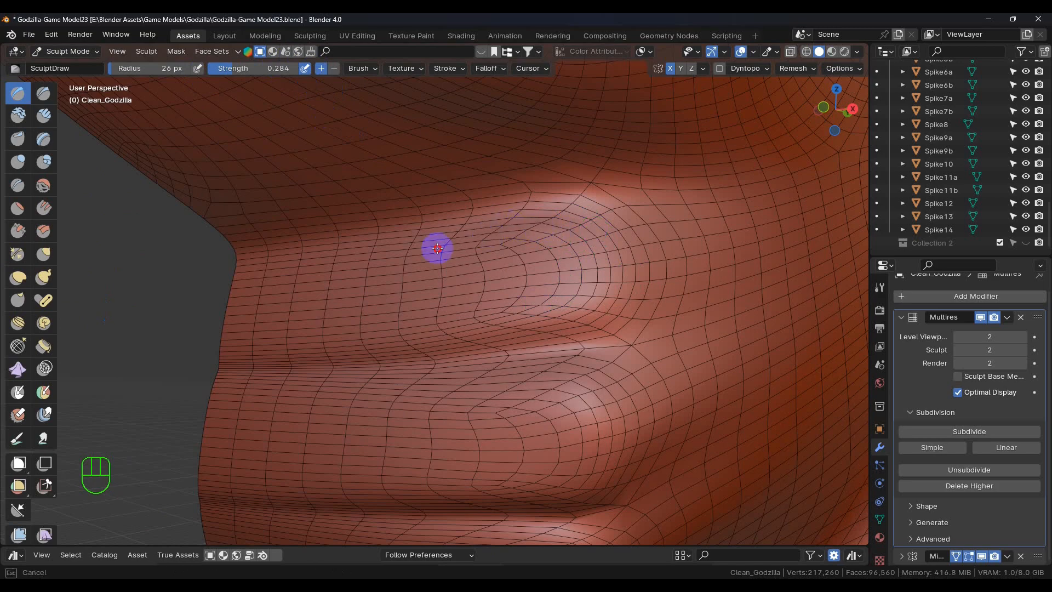
{"action": "left_click_drag", "start_coordinate": [452, 226], "coordinate": [485, 257]}
Step: Set the Draw brush strength to 0.350 and raise the top fold along its upper edge and around its rounded end
{"action": "scroll", "coordinate": [576, 241], "scroll_direction": "down", "scroll_amount": 4}
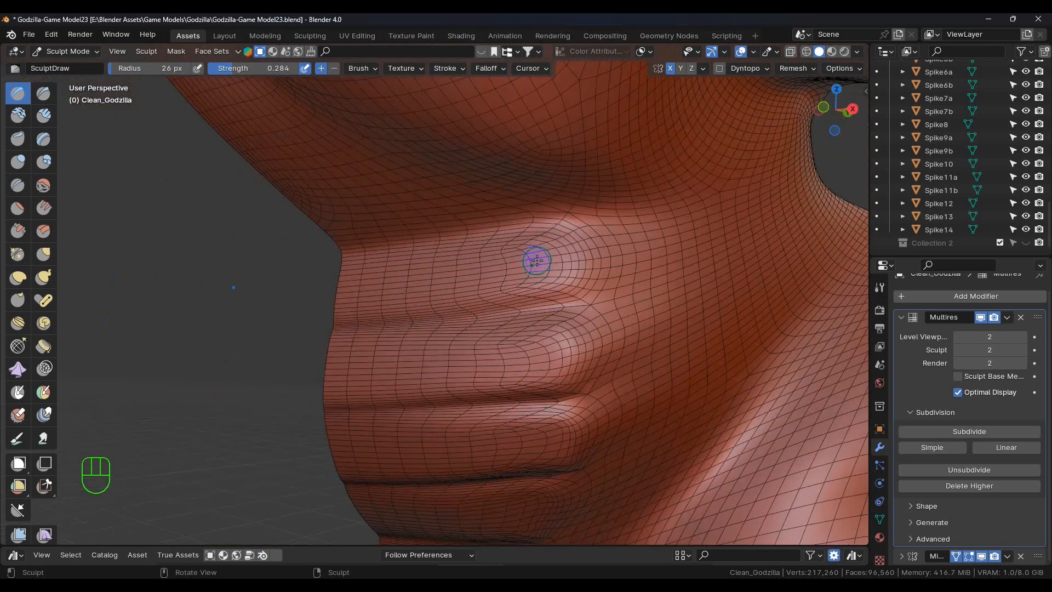
{"action": "scroll", "coordinate": [533, 228], "scroll_direction": "up", "scroll_amount": 4}
{"action": "mouse_move", "coordinate": [564, 192]}
{"action": "left_mouse_down"}
{"action": "mouse_move", "coordinate": [570, 200]}
{"action": "mouse_move", "coordinate": [323, 223]}
{"action": "mouse_move", "coordinate": [287, 244]}
{"action": "mouse_move", "coordinate": [322, 249]}
{"action": "mouse_move", "coordinate": [279, 239]}
{"action": "mouse_move", "coordinate": [297, 225]}
{"action": "mouse_move", "coordinate": [345, 228]}
{"action": "left_mouse_up"}
{"action": "left_click_drag", "start_coordinate": [240, 68], "coordinate": [245, 68]}
{"action": "mouse_move", "coordinate": [558, 205]}
{"action": "left_mouse_down"}
{"action": "mouse_move", "coordinate": [287, 237]}
{"action": "mouse_move", "coordinate": [582, 203]}
{"action": "mouse_move", "coordinate": [575, 173]}
{"action": "mouse_move", "coordinate": [484, 216]}
{"action": "mouse_move", "coordinate": [480, 178]}
{"action": "mouse_move", "coordinate": [574, 181]}
{"action": "mouse_move", "coordinate": [623, 204]}
{"action": "mouse_move", "coordinate": [479, 229]}
{"action": "mouse_move", "coordinate": [348, 235]}
{"action": "left_mouse_up"}
{"action": "left_click_drag", "start_coordinate": [671, 268], "coordinate": [675, 244]}
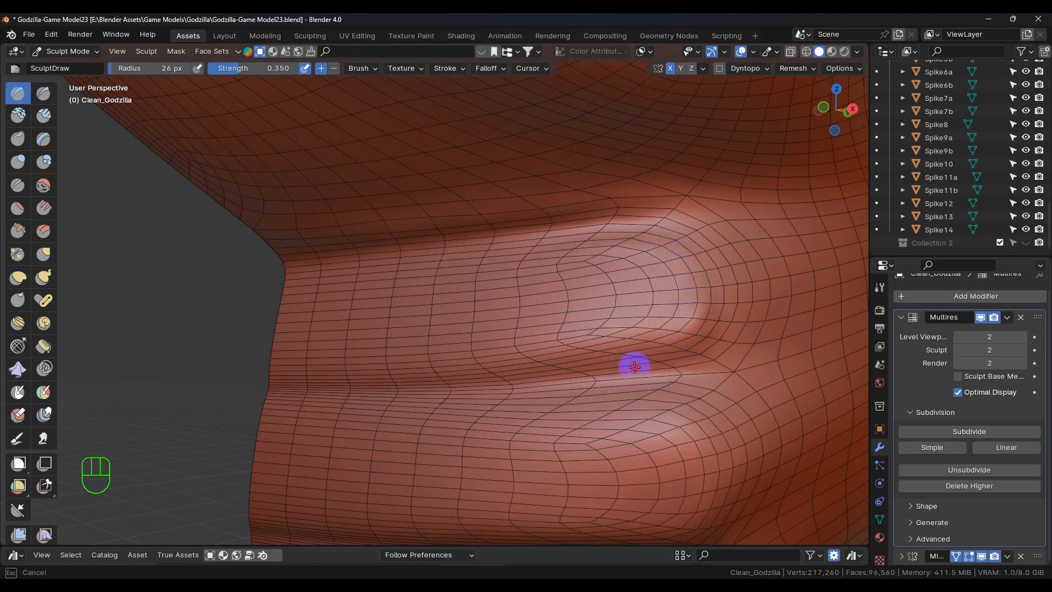
Step: Build up the lower edge of the top neck fold to sharpen the crease between it and the second fold
{"action": "left_click_drag", "start_coordinate": [620, 371], "coordinate": [658, 357]}
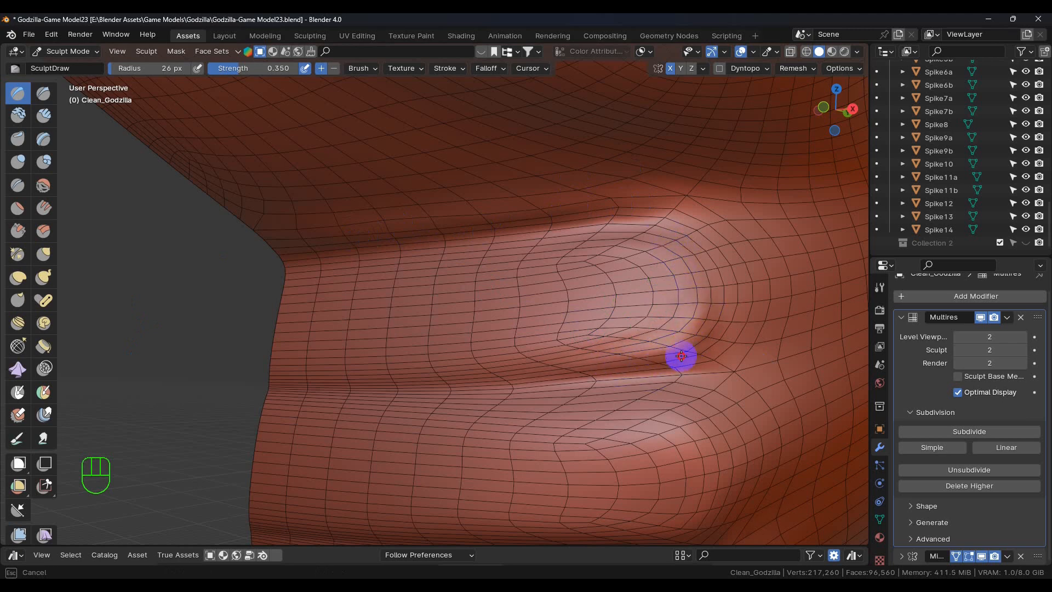
{"action": "mouse_move", "coordinate": [593, 375]}
{"action": "left_mouse_down"}
{"action": "mouse_move", "coordinate": [274, 378]}
{"action": "mouse_move", "coordinate": [634, 354]}
{"action": "left_mouse_up"}
{"action": "left_click_drag", "start_coordinate": [564, 363], "coordinate": [691, 332]}
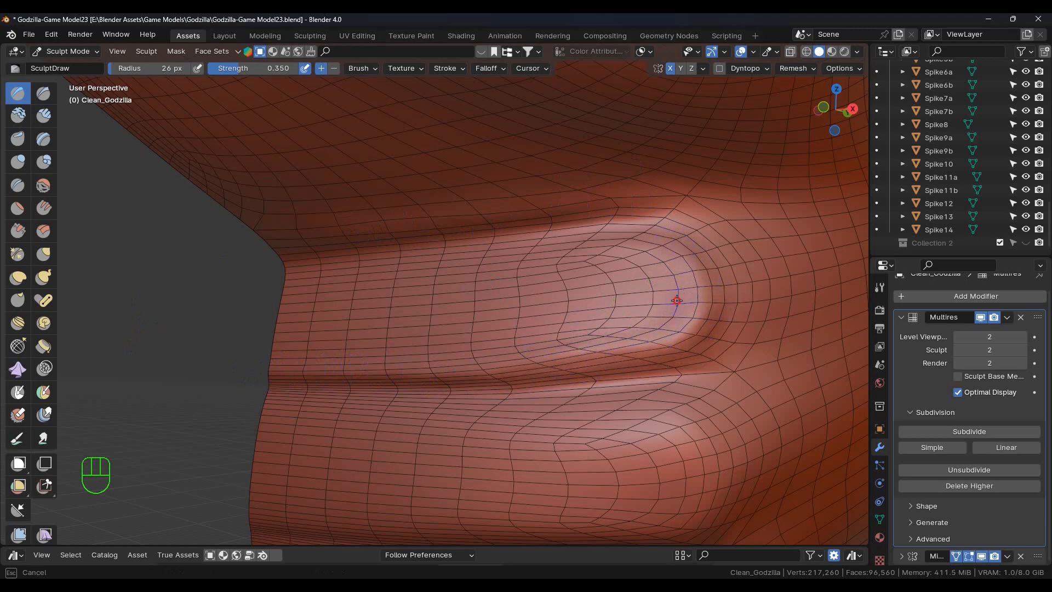
{"action": "mouse_move", "coordinate": [490, 348]}
{"action": "left_mouse_down"}
{"action": "mouse_move", "coordinate": [258, 252]}
{"action": "mouse_move", "coordinate": [465, 305]}
{"action": "left_mouse_up"}
Step: Enlarge the Draw brush to a 46 px radius and thicken the lower half of the top neck fold
{"action": "key", "text": "f"}
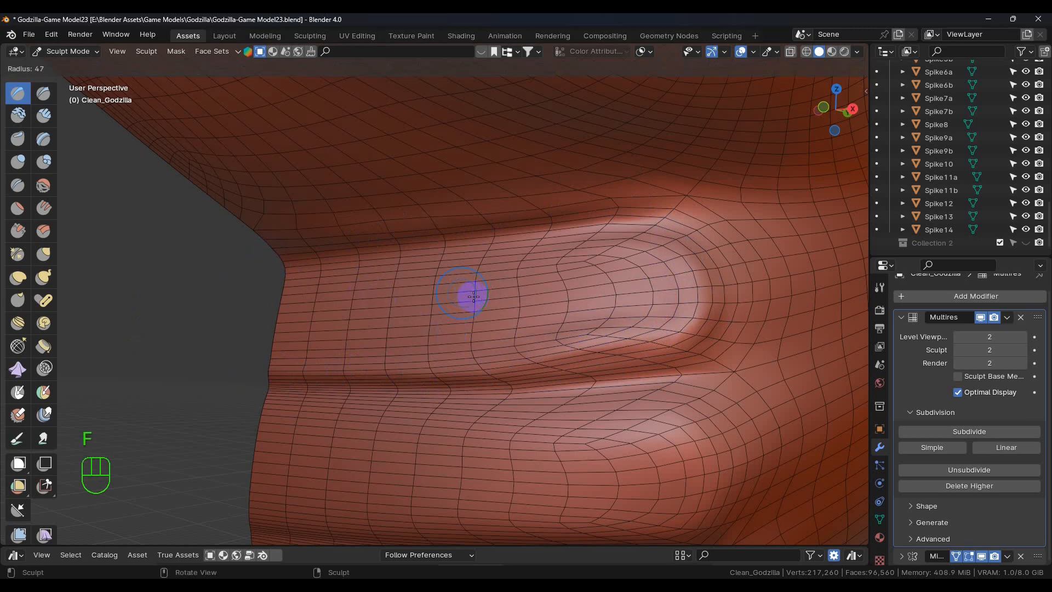
{"action": "left_click", "coordinate": [476, 300]}
{"action": "mouse_move", "coordinate": [645, 318]}
{"action": "left_mouse_down"}
{"action": "mouse_move", "coordinate": [599, 313]}
{"action": "mouse_move", "coordinate": [638, 305]}
{"action": "mouse_move", "coordinate": [641, 291]}
{"action": "mouse_move", "coordinate": [605, 359]}
{"action": "mouse_move", "coordinate": [570, 369]}
{"action": "mouse_move", "coordinate": [683, 345]}
{"action": "mouse_move", "coordinate": [512, 371]}
{"action": "mouse_move", "coordinate": [376, 376]}
{"action": "mouse_move", "coordinate": [471, 363]}
{"action": "mouse_move", "coordinate": [278, 362]}
{"action": "mouse_move", "coordinate": [348, 373]}
{"action": "mouse_move", "coordinate": [505, 369]}
{"action": "mouse_move", "coordinate": [294, 369]}
{"action": "mouse_move", "coordinate": [330, 375]}
{"action": "left_mouse_up"}
{"action": "left_click_drag", "start_coordinate": [491, 368], "coordinate": [438, 359]}
Step: Fill out the face of the top neck fold from the centre line to its rounded end with the Draw brush
{"action": "mouse_move", "coordinate": [439, 359]}
{"action": "middle_mouse_down"}
{"action": "mouse_move", "coordinate": [502, 395]}
{"action": "mouse_move", "coordinate": [531, 376]}
{"action": "mouse_move", "coordinate": [454, 399]}
{"action": "mouse_move", "coordinate": [529, 376]}
{"action": "mouse_move", "coordinate": [513, 398]}
{"action": "middle_mouse_up"}
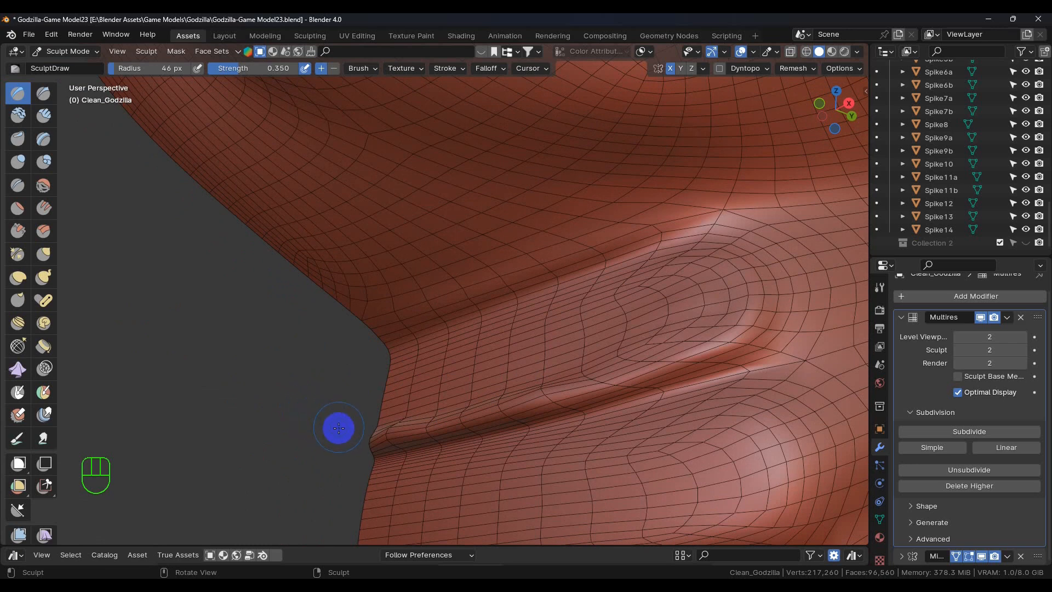
{"action": "mouse_move", "coordinate": [389, 362]}
{"action": "left_mouse_down"}
{"action": "mouse_move", "coordinate": [395, 446]}
{"action": "mouse_move", "coordinate": [405, 393]}
{"action": "mouse_move", "coordinate": [353, 427]}
{"action": "mouse_move", "coordinate": [430, 403]}
{"action": "mouse_move", "coordinate": [390, 424]}
{"action": "mouse_move", "coordinate": [444, 355]}
{"action": "mouse_move", "coordinate": [373, 400]}
{"action": "mouse_move", "coordinate": [443, 395]}
{"action": "mouse_move", "coordinate": [370, 378]}
{"action": "mouse_move", "coordinate": [387, 425]}
{"action": "mouse_move", "coordinate": [397, 393]}
{"action": "mouse_move", "coordinate": [479, 397]}
{"action": "mouse_move", "coordinate": [521, 378]}
{"action": "mouse_move", "coordinate": [463, 352]}
{"action": "mouse_move", "coordinate": [537, 376]}
{"action": "mouse_move", "coordinate": [616, 322]}
{"action": "mouse_move", "coordinate": [450, 355]}
{"action": "mouse_move", "coordinate": [587, 360]}
{"action": "mouse_move", "coordinate": [704, 279]}
{"action": "mouse_move", "coordinate": [678, 350]}
{"action": "mouse_move", "coordinate": [712, 260]}
{"action": "left_mouse_up"}
{"action": "left_click_drag", "start_coordinate": [761, 324], "coordinate": [599, 411]}
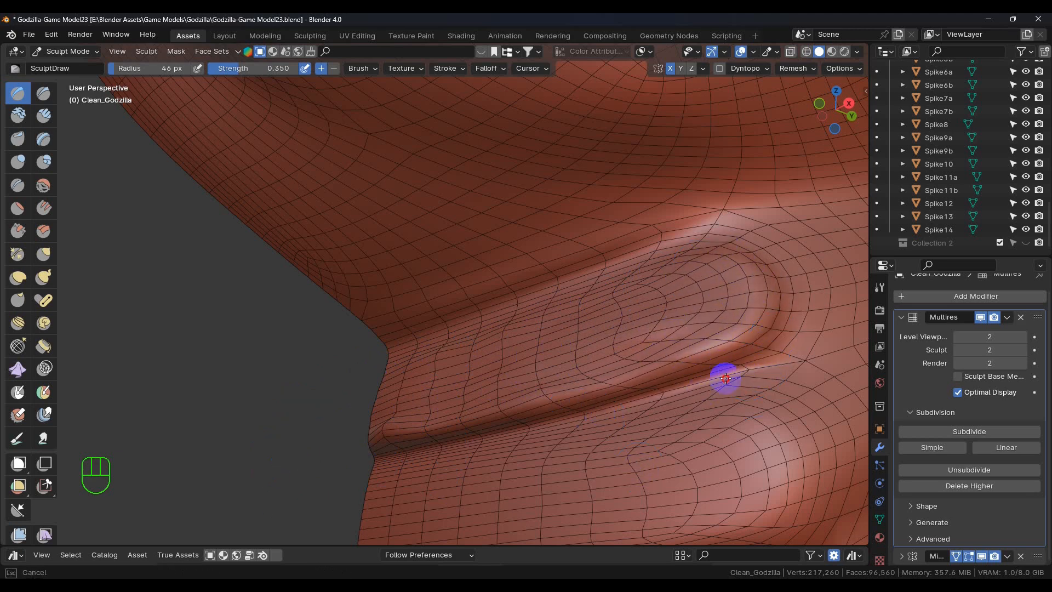
{"action": "mouse_move", "coordinate": [623, 413]}
{"action": "middle_mouse_down"}
{"action": "mouse_move", "coordinate": [707, 440]}
{"action": "mouse_move", "coordinate": [650, 446]}
{"action": "middle_mouse_up"}
{"action": "mouse_move", "coordinate": [637, 377]}
{"action": "left_mouse_down"}
{"action": "mouse_move", "coordinate": [634, 348]}
{"action": "mouse_move", "coordinate": [587, 380]}
{"action": "mouse_move", "coordinate": [429, 360]}
{"action": "mouse_move", "coordinate": [439, 357]}
{"action": "mouse_move", "coordinate": [393, 364]}
{"action": "mouse_move", "coordinate": [458, 355]}
{"action": "mouse_move", "coordinate": [446, 318]}
{"action": "left_mouse_up"}
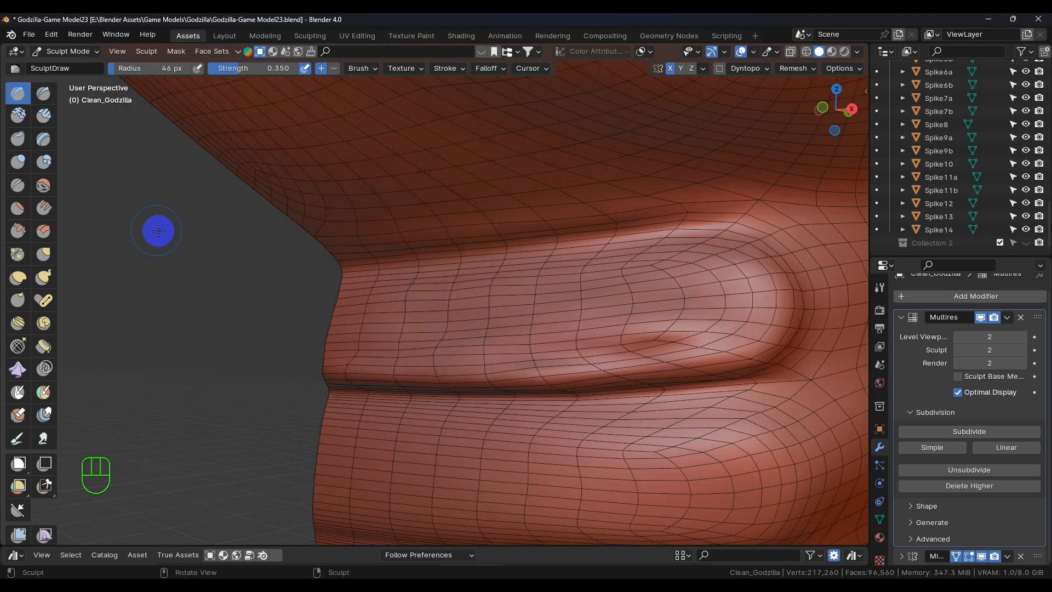
Step: Smooth the surface of the top neck fold using the Smooth brush at 0.090 strength
{"action": "left_click", "coordinate": [36, 191]}
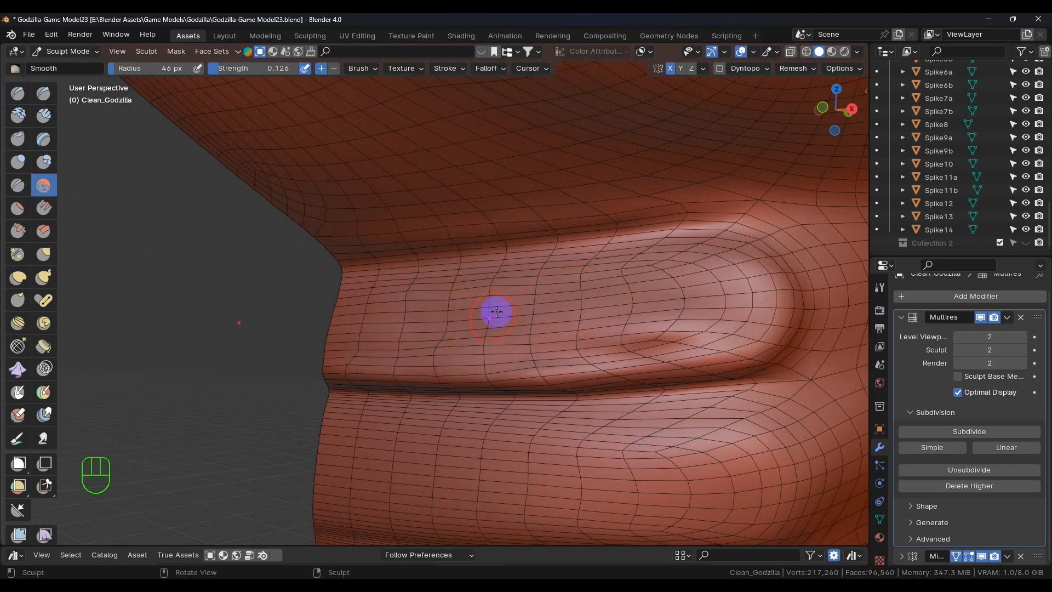
{"action": "left_click_drag", "start_coordinate": [225, 69], "coordinate": [209, 409]}
{"action": "left_click_drag", "start_coordinate": [609, 289], "coordinate": [607, 291]}
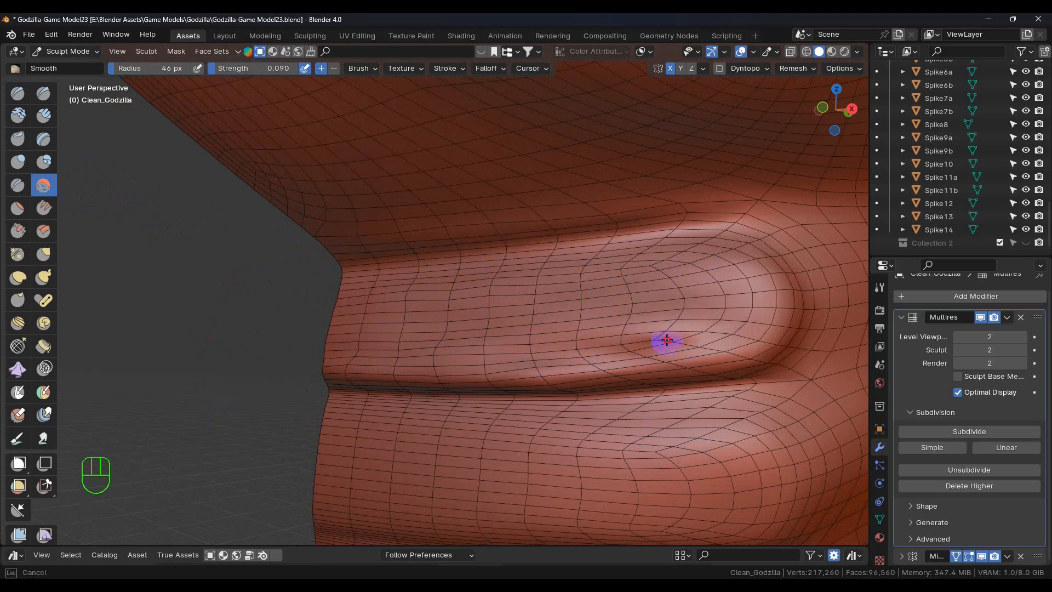
{"action": "mouse_move", "coordinate": [411, 389]}
{"action": "left_mouse_down"}
{"action": "mouse_move", "coordinate": [364, 375]}
{"action": "mouse_move", "coordinate": [363, 340]}
{"action": "mouse_move", "coordinate": [395, 289]}
{"action": "mouse_move", "coordinate": [382, 298]}
{"action": "mouse_move", "coordinate": [395, 360]}
{"action": "mouse_move", "coordinate": [411, 308]}
{"action": "left_mouse_up"}
{"action": "left_click_drag", "start_coordinate": [480, 320], "coordinate": [610, 290]}
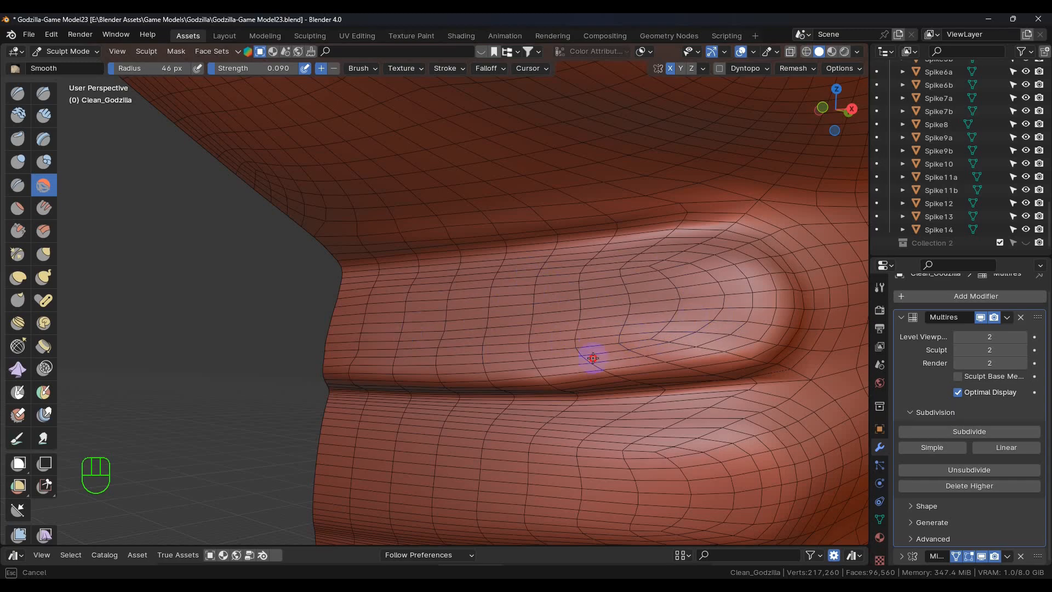
{"action": "mouse_move", "coordinate": [636, 383]}
{"action": "middle_mouse_down"}
{"action": "mouse_move", "coordinate": [650, 467]}
{"action": "mouse_move", "coordinate": [712, 404]}
{"action": "mouse_move", "coordinate": [675, 386]}
{"action": "mouse_move", "coordinate": [688, 380]}
{"action": "mouse_move", "coordinate": [697, 402]}
{"action": "mouse_move", "coordinate": [521, 460]}
{"action": "mouse_move", "coordinate": [620, 416]}
{"action": "middle_mouse_up"}
{"action": "mouse_move", "coordinate": [620, 417]}
{"action": "left_mouse_down"}
{"action": "mouse_move", "coordinate": [470, 378]}
{"action": "mouse_move", "coordinate": [460, 360]}
{"action": "mouse_move", "coordinate": [491, 368]}
{"action": "mouse_move", "coordinate": [467, 283]}
{"action": "left_mouse_up"}
{"action": "mouse_move", "coordinate": [536, 370]}
{"action": "left_mouse_down"}
{"action": "mouse_move", "coordinate": [559, 284]}
{"action": "mouse_move", "coordinate": [507, 437]}
{"action": "left_mouse_up"}
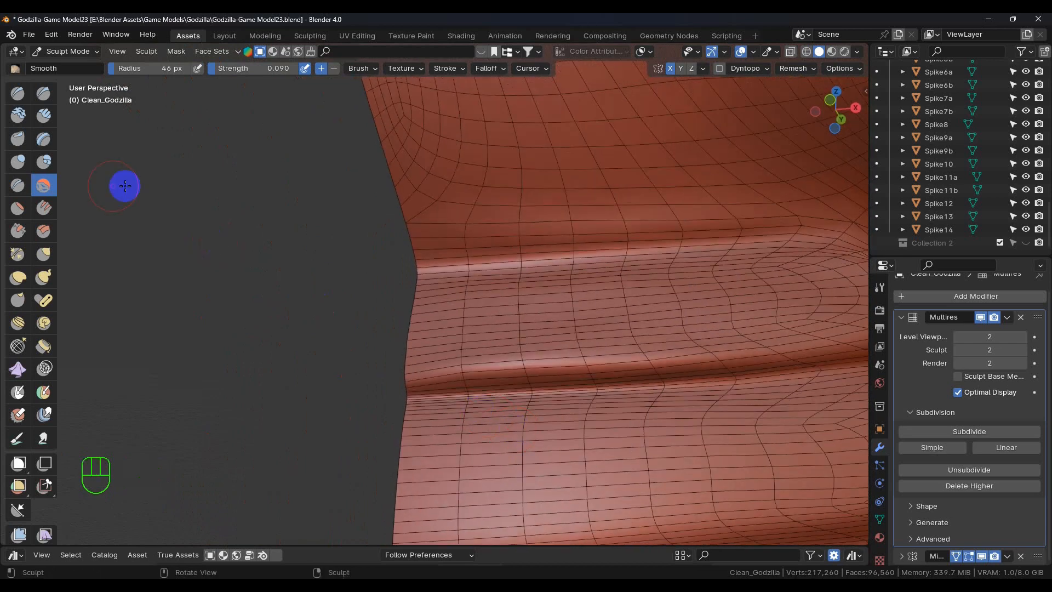
Step: Using the Draw brush, raise the top fold's lower edge at the centre line and build up the second fold's rounded end
{"action": "left_click", "coordinate": [18, 93]}
{"action": "left_click_drag", "start_coordinate": [430, 368], "coordinate": [415, 398]}
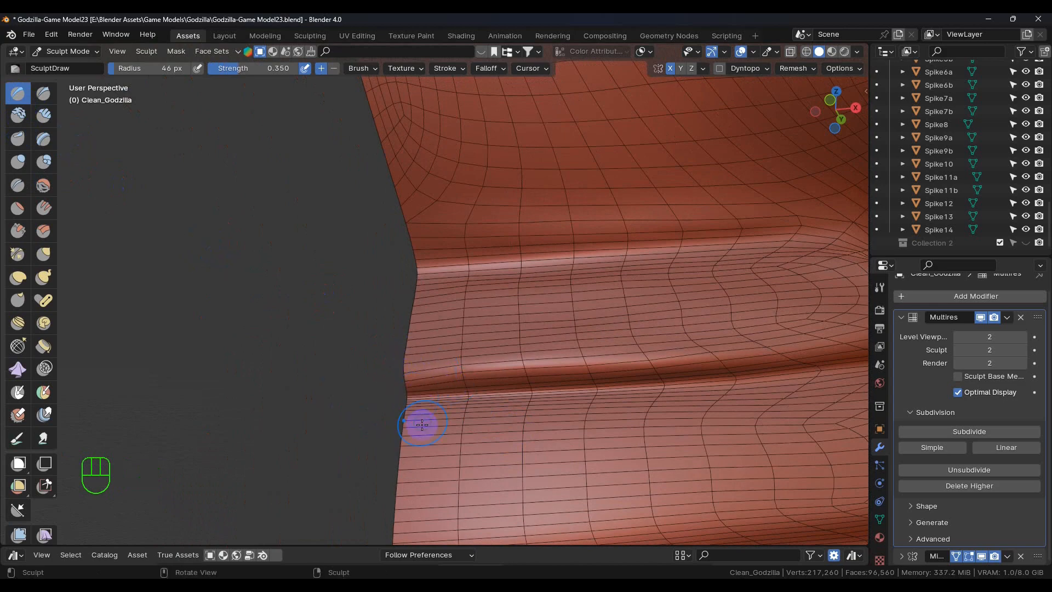
{"action": "middle_click_drag", "start_coordinate": [615, 411], "coordinate": [404, 344]}
{"action": "middle_click_drag", "start_coordinate": [685, 355], "coordinate": [630, 366]}
{"action": "middle_click_drag", "start_coordinate": [630, 366], "coordinate": [606, 272], "text": "shift"}
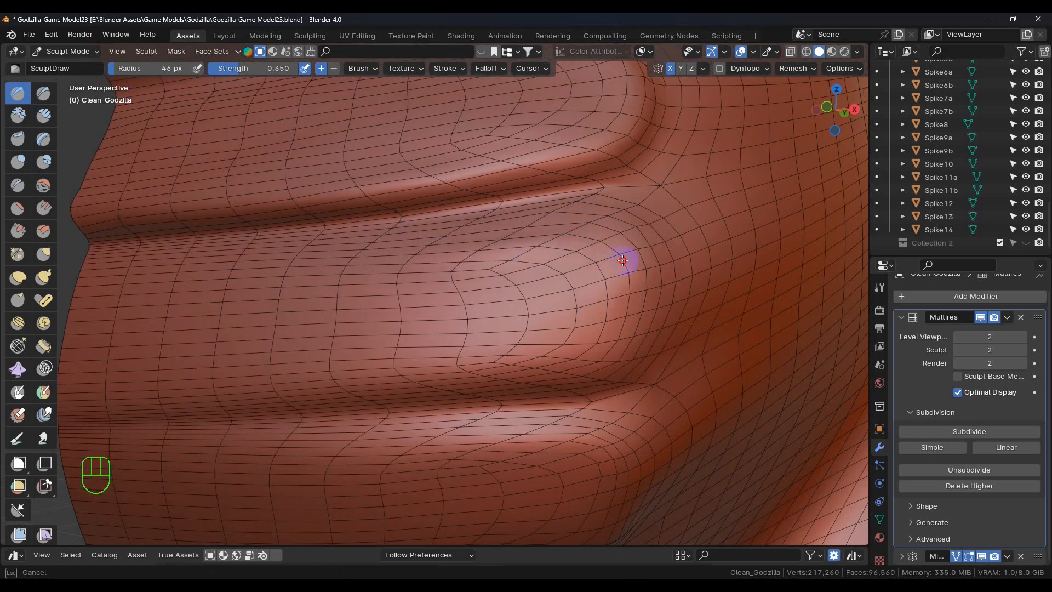
{"action": "mouse_move", "coordinate": [633, 325]}
{"action": "left_mouse_down"}
{"action": "mouse_move", "coordinate": [594, 383]}
{"action": "mouse_move", "coordinate": [289, 401]}
{"action": "mouse_move", "coordinate": [489, 392]}
{"action": "mouse_move", "coordinate": [634, 348]}
{"action": "mouse_move", "coordinate": [643, 319]}
{"action": "left_mouse_up"}
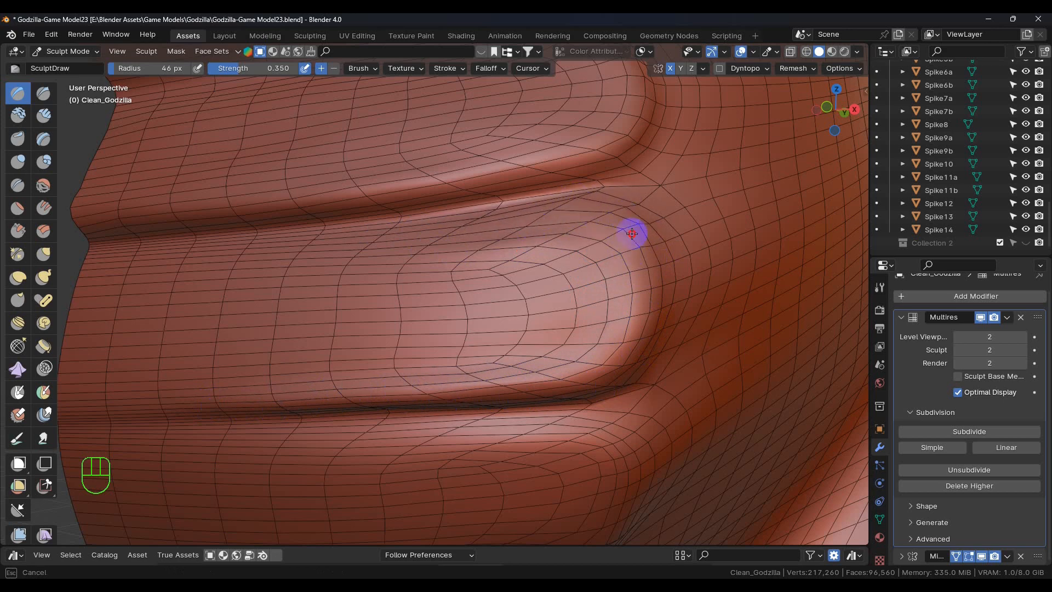
Step: Build up the lower edge and face of the second neck fold from the centre line outward
{"action": "middle_click_drag", "start_coordinate": [453, 364], "coordinate": [680, 300], "text": "shift"}
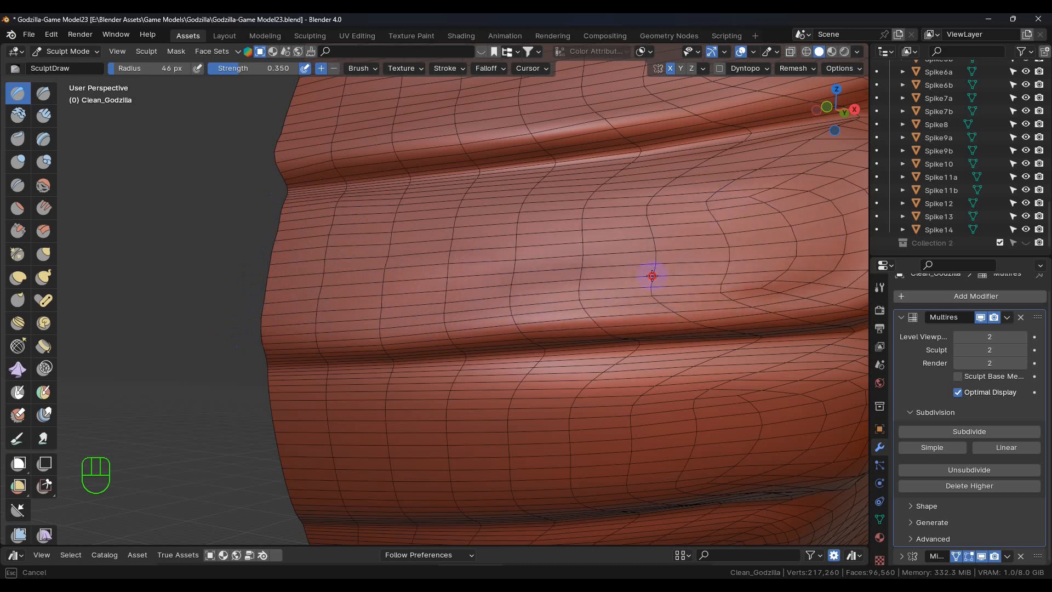
{"action": "mouse_move", "coordinate": [481, 296]}
{"action": "middle_mouse_down"}
{"action": "mouse_move", "coordinate": [667, 284]}
{"action": "mouse_move", "coordinate": [416, 329]}
{"action": "middle_mouse_up"}
{"action": "mouse_move", "coordinate": [416, 329]}
{"action": "left_mouse_down"}
{"action": "mouse_move", "coordinate": [536, 308]}
{"action": "mouse_move", "coordinate": [562, 288]}
{"action": "left_mouse_up"}
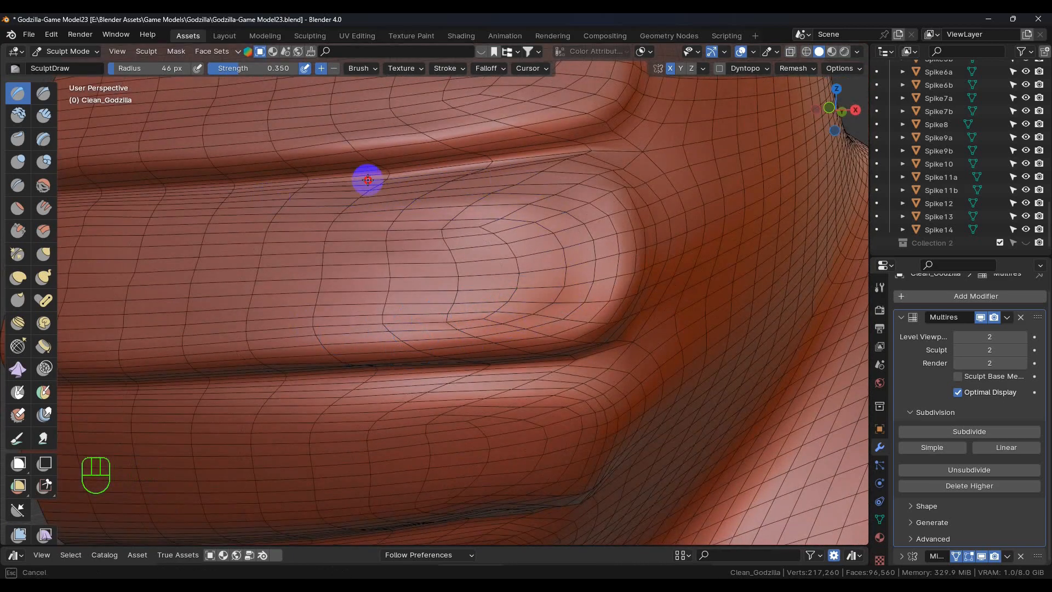
Step: Raise the upper edge of the second neck fold along the crease below the top fold
{"action": "middle_click_drag", "start_coordinate": [357, 193], "coordinate": [517, 239]}
{"action": "mouse_move", "coordinate": [517, 239]}
{"action": "left_mouse_down"}
{"action": "mouse_move", "coordinate": [248, 232]}
{"action": "mouse_move", "coordinate": [404, 237]}
{"action": "mouse_move", "coordinate": [631, 219]}
{"action": "left_mouse_up"}
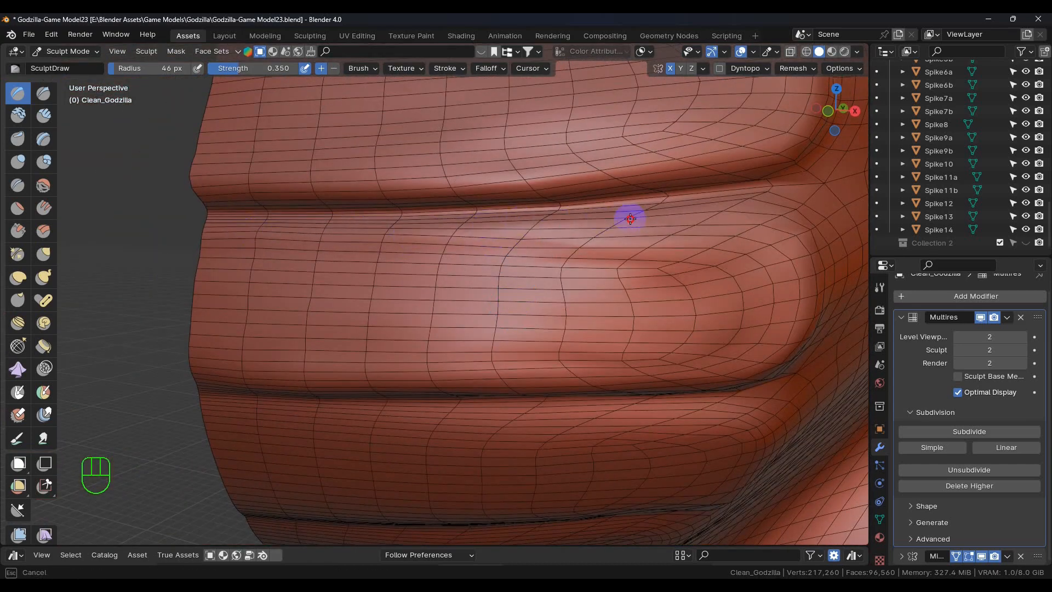
{"action": "mouse_move", "coordinate": [785, 228]}
{"action": "left_mouse_down"}
{"action": "mouse_move", "coordinate": [766, 364]}
{"action": "mouse_move", "coordinate": [698, 383]}
{"action": "mouse_move", "coordinate": [305, 390]}
{"action": "mouse_move", "coordinate": [179, 378]}
{"action": "mouse_move", "coordinate": [245, 371]}
{"action": "mouse_move", "coordinate": [192, 356]}
{"action": "mouse_move", "coordinate": [210, 268]}
{"action": "mouse_move", "coordinate": [205, 331]}
{"action": "mouse_move", "coordinate": [636, 347]}
{"action": "mouse_move", "coordinate": [733, 282]}
{"action": "mouse_move", "coordinate": [707, 258]}
{"action": "mouse_move", "coordinate": [767, 303]}
{"action": "mouse_move", "coordinate": [686, 367]}
{"action": "mouse_move", "coordinate": [777, 282]}
{"action": "mouse_move", "coordinate": [782, 319]}
{"action": "mouse_move", "coordinate": [734, 237]}
{"action": "left_mouse_up"}
{"action": "mouse_move", "coordinate": [735, 237]}
{"action": "middle_mouse_down"}
{"action": "mouse_move", "coordinate": [564, 373]}
{"action": "mouse_move", "coordinate": [612, 335]}
{"action": "mouse_move", "coordinate": [615, 359]}
{"action": "middle_mouse_up"}
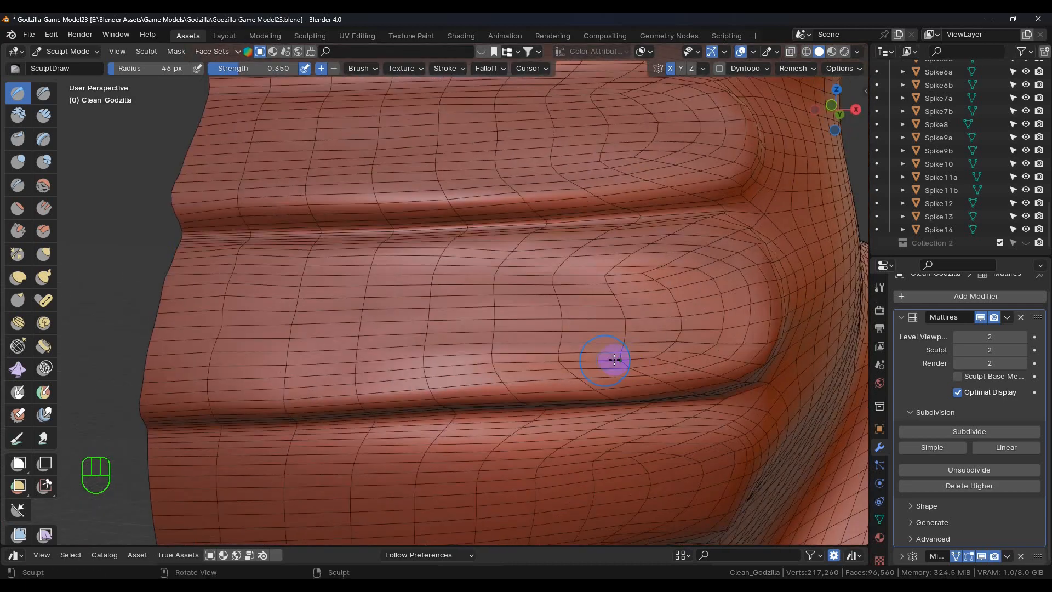
Step: Smooth the face, centre-line area and rounded end of the second neck fold with the Smooth brush at 0.090 strength
{"action": "left_click", "coordinate": [43, 184]}
{"action": "left_click_drag", "start_coordinate": [275, 308], "coordinate": [427, 281]}
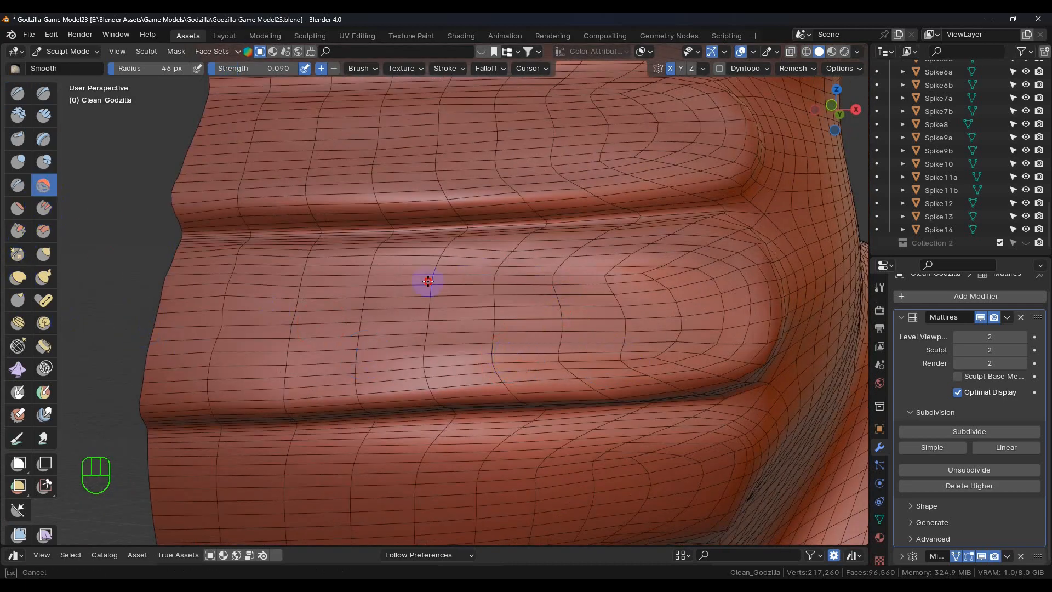
{"action": "mouse_move", "coordinate": [246, 251]}
{"action": "left_mouse_down"}
{"action": "mouse_move", "coordinate": [138, 242]}
{"action": "mouse_move", "coordinate": [204, 247]}
{"action": "mouse_move", "coordinate": [209, 297]}
{"action": "left_mouse_up"}
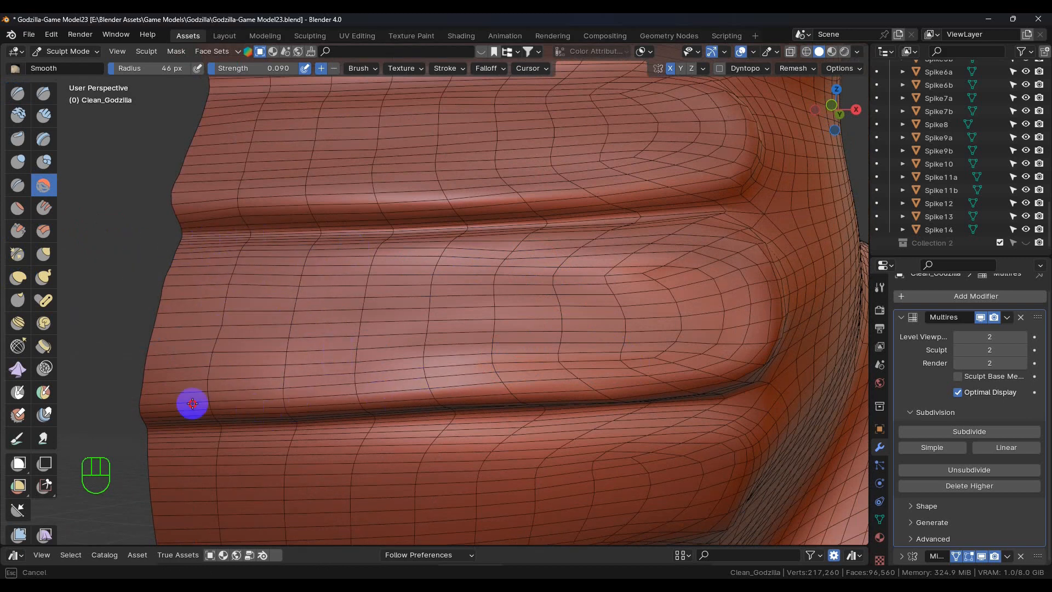
{"action": "mouse_move", "coordinate": [630, 377]}
{"action": "left_mouse_down"}
{"action": "mouse_move", "coordinate": [721, 366]}
{"action": "mouse_move", "coordinate": [647, 285]}
{"action": "left_mouse_up"}
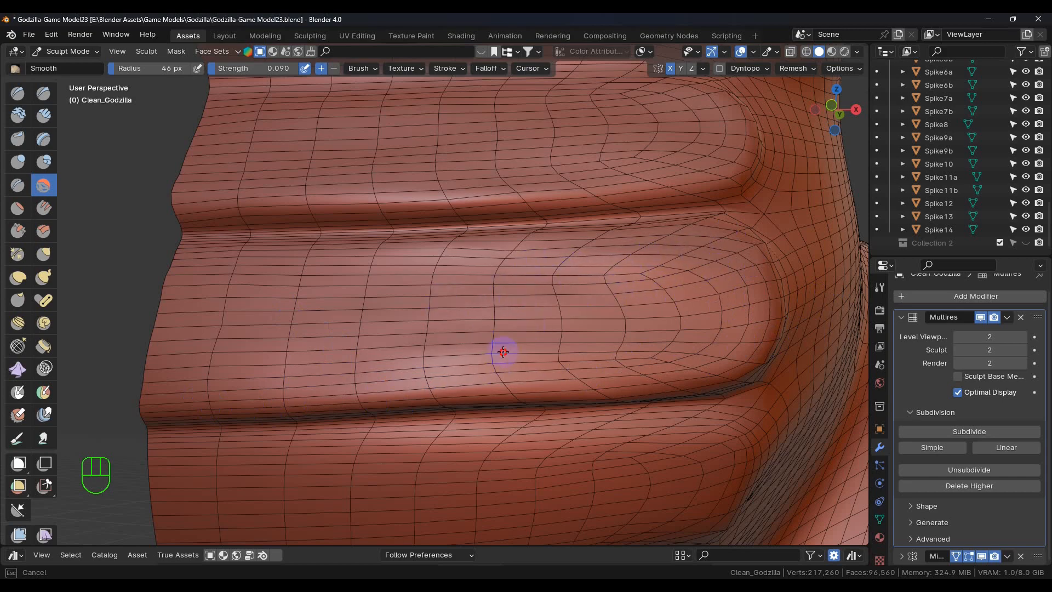
{"action": "mouse_move", "coordinate": [221, 340]}
{"action": "middle_mouse_down"}
{"action": "mouse_move", "coordinate": [482, 388]}
{"action": "mouse_move", "coordinate": [383, 400]}
{"action": "mouse_move", "coordinate": [499, 375]}
{"action": "middle_mouse_up"}
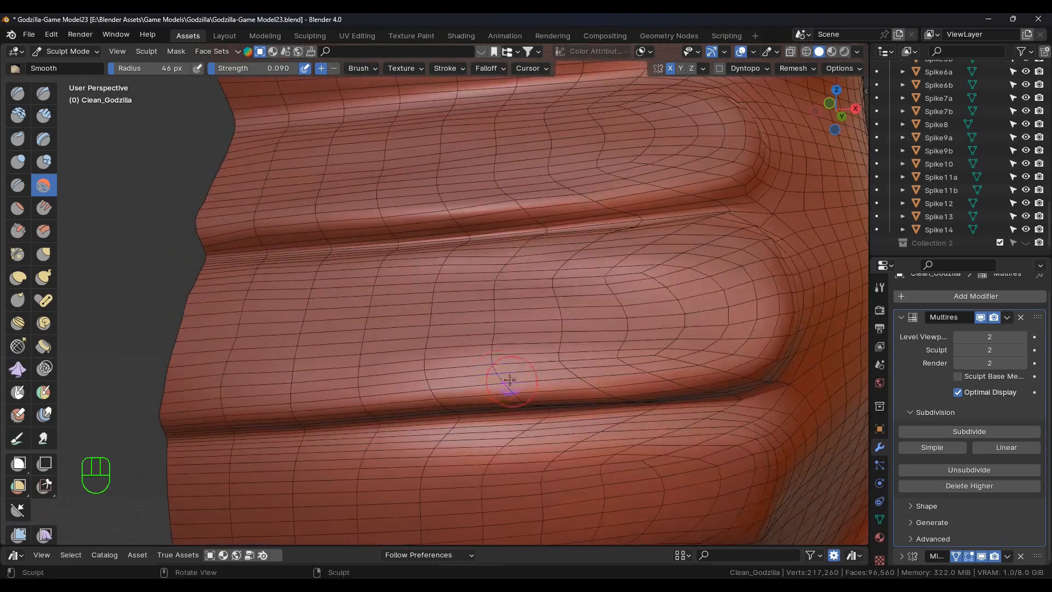
{"action": "scroll", "coordinate": [544, 400], "scroll_direction": "down", "scroll_amount": 2}
{"action": "middle_click_drag", "start_coordinate": [558, 447], "coordinate": [495, 346], "text": "shift"}
{"action": "mouse_move", "coordinate": [559, 387]}
{"action": "middle_mouse_down"}
{"action": "mouse_move", "coordinate": [575, 374]}
{"action": "mouse_move", "coordinate": [540, 396]}
{"action": "mouse_move", "coordinate": [552, 384]}
{"action": "mouse_move", "coordinate": [526, 375]}
{"action": "mouse_move", "coordinate": [538, 362]}
{"action": "middle_mouse_up"}
{"action": "scroll", "coordinate": [554, 383], "scroll_direction": "down", "scroll_amount": 2}
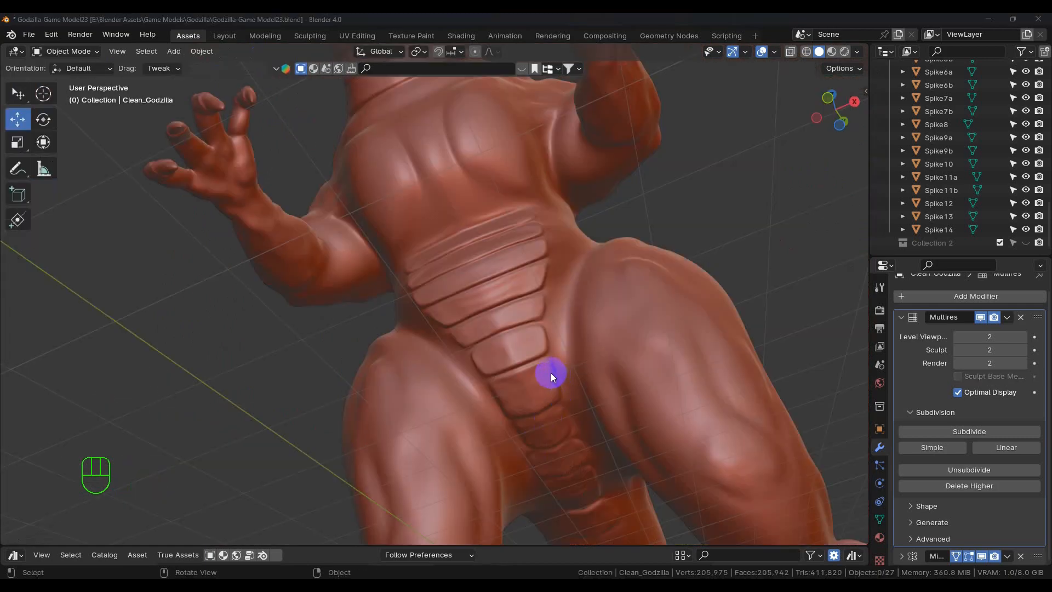
Step: Examine the sculpted folds on the belly, between the legs and along the underside of the tail, up to the neck
{"action": "scroll", "coordinate": [550, 373], "scroll_direction": "up", "scroll_amount": 1}
{"action": "scroll", "coordinate": [564, 368], "scroll_direction": "down", "scroll_amount": 1}
{"action": "scroll", "coordinate": [496, 335], "scroll_direction": "up", "scroll_amount": 3}
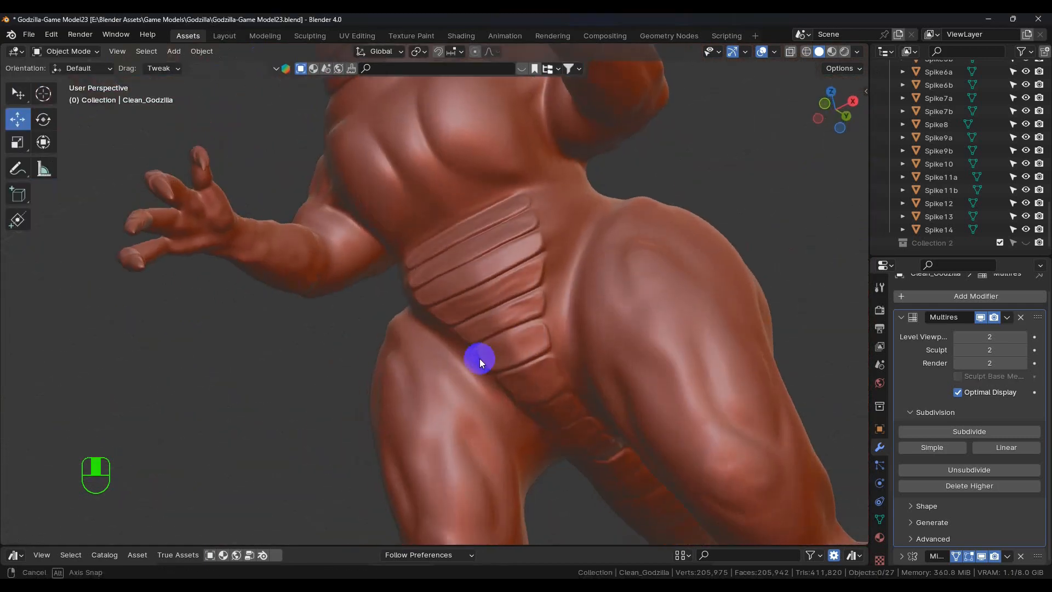
{"action": "middle_click_drag", "start_coordinate": [516, 347], "coordinate": [566, 189]}
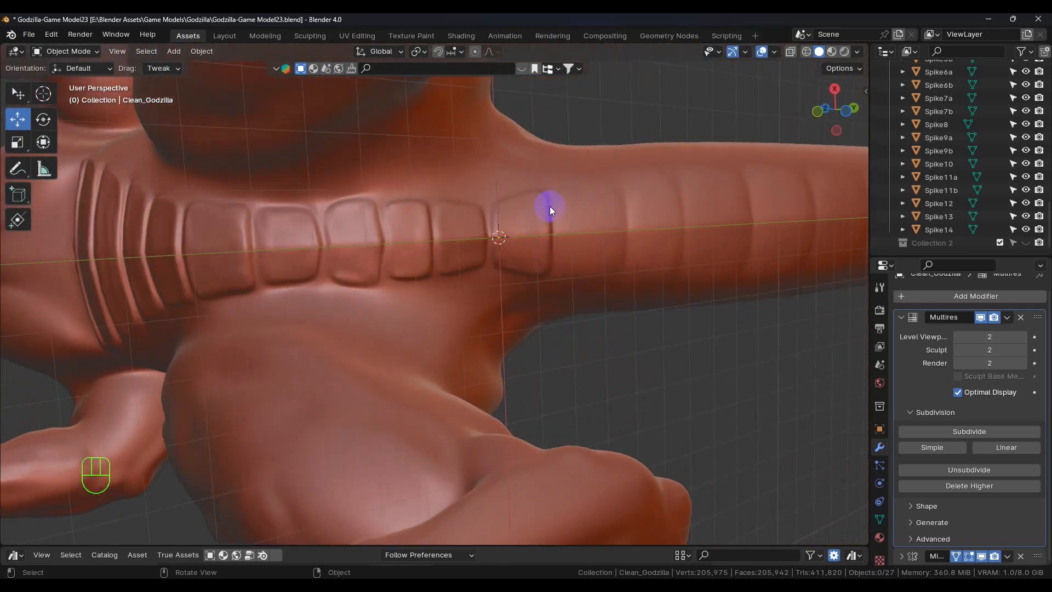
{"action": "middle_click_drag", "start_coordinate": [554, 220], "coordinate": [539, 291]}
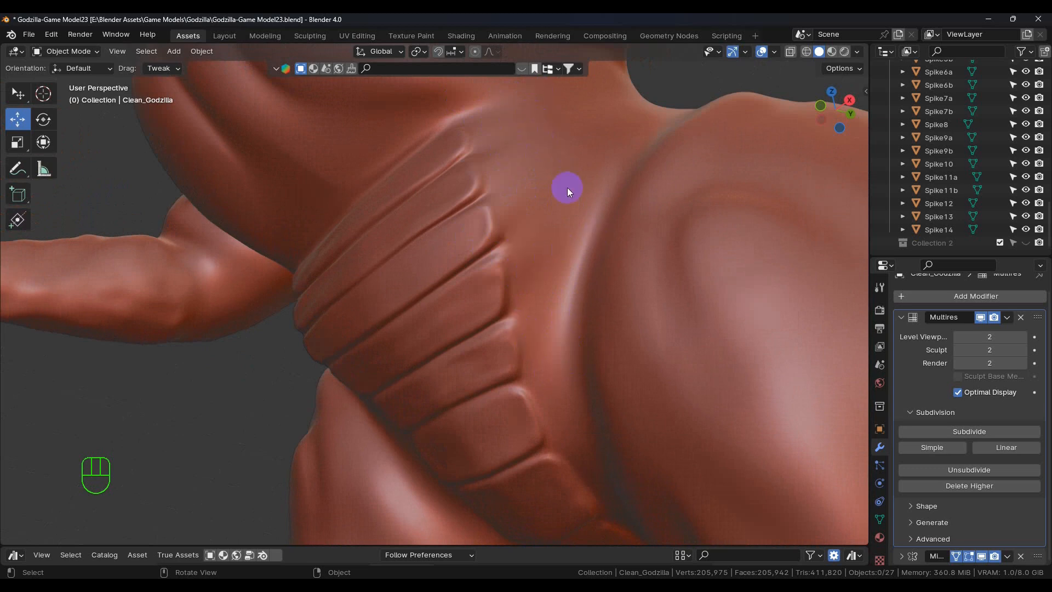
{"action": "middle_click_drag", "start_coordinate": [526, 176], "coordinate": [423, 237]}
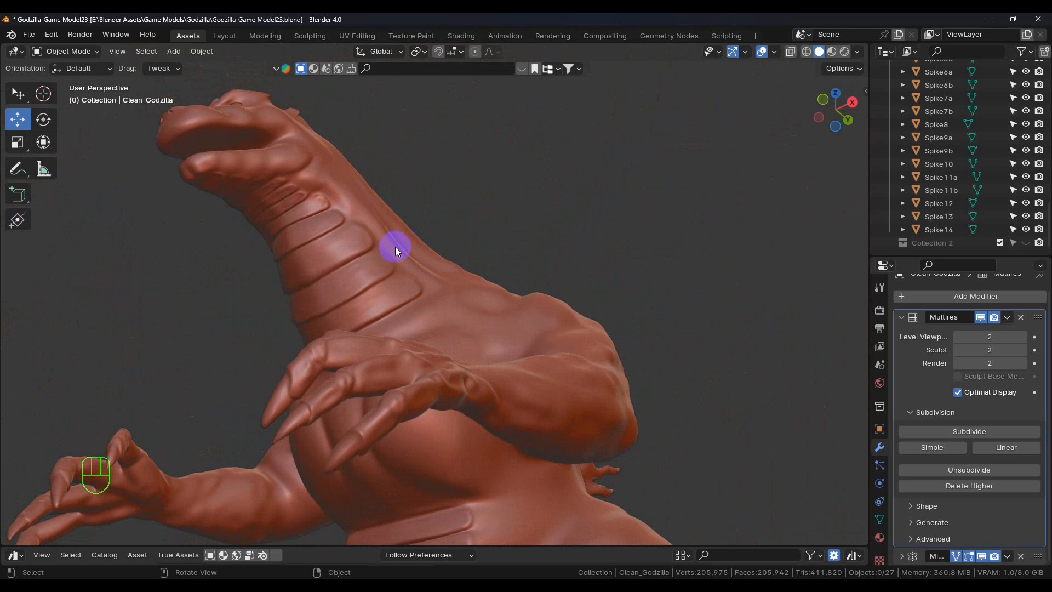
Step: Examine the whole Godzilla model from the front and side, checking the neck and belly folds, muscles, back spikes and tail
{"action": "middle_click_drag", "start_coordinate": [422, 300], "coordinate": [484, 306]}
{"action": "scroll", "coordinate": [462, 301], "scroll_direction": "down", "scroll_amount": 8}
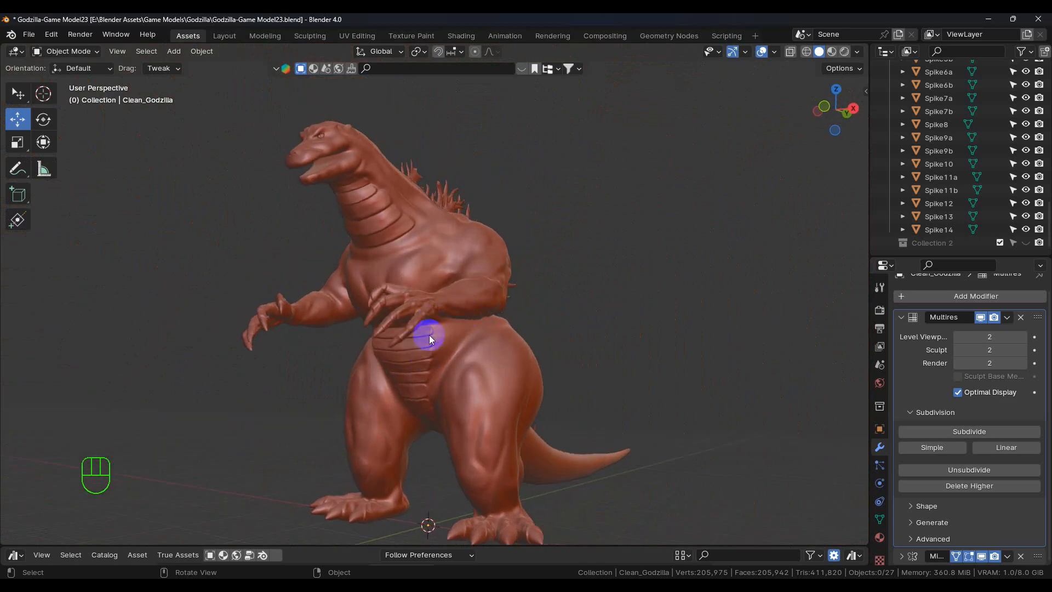
{"action": "middle_click_drag", "start_coordinate": [436, 423], "coordinate": [371, 203]}
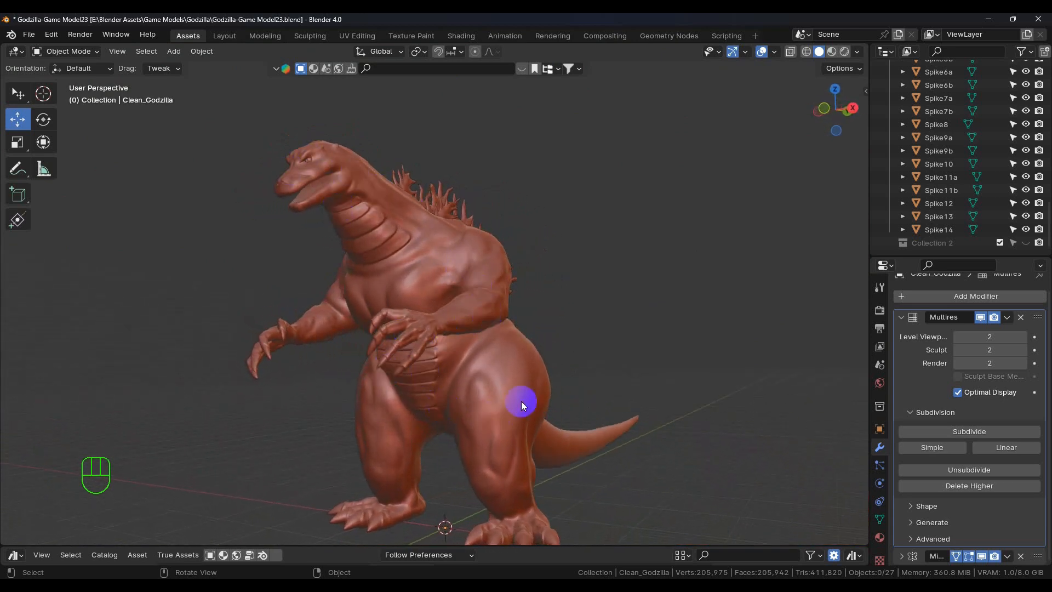
{"action": "middle_click_drag", "start_coordinate": [513, 433], "coordinate": [512, 410]}
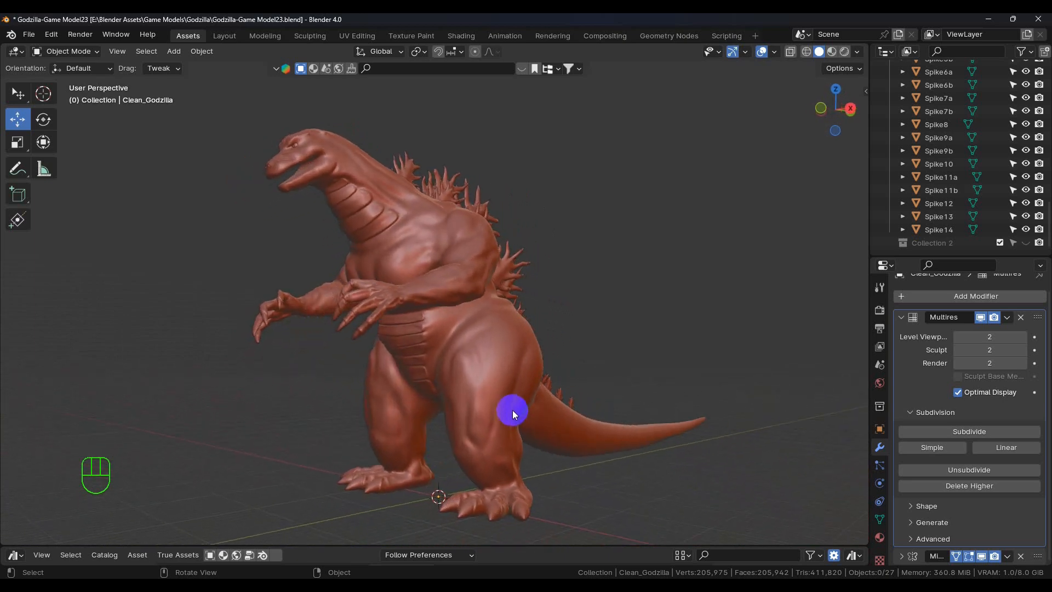
{"action": "middle_click_drag", "start_coordinate": [466, 364], "coordinate": [459, 323]}
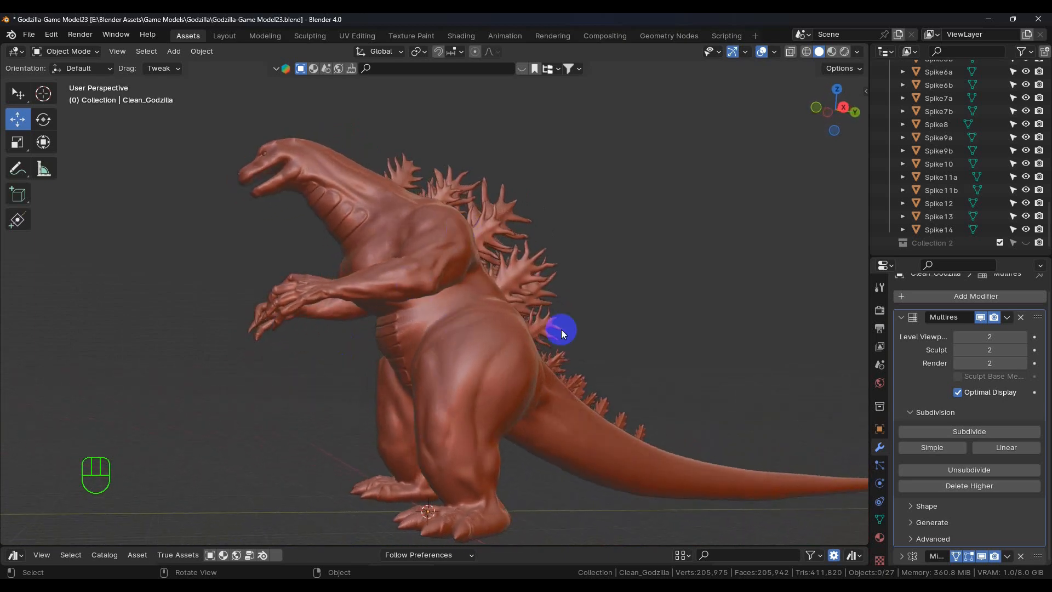
{"action": "middle_click_drag", "start_coordinate": [435, 368], "coordinate": [371, 233]}
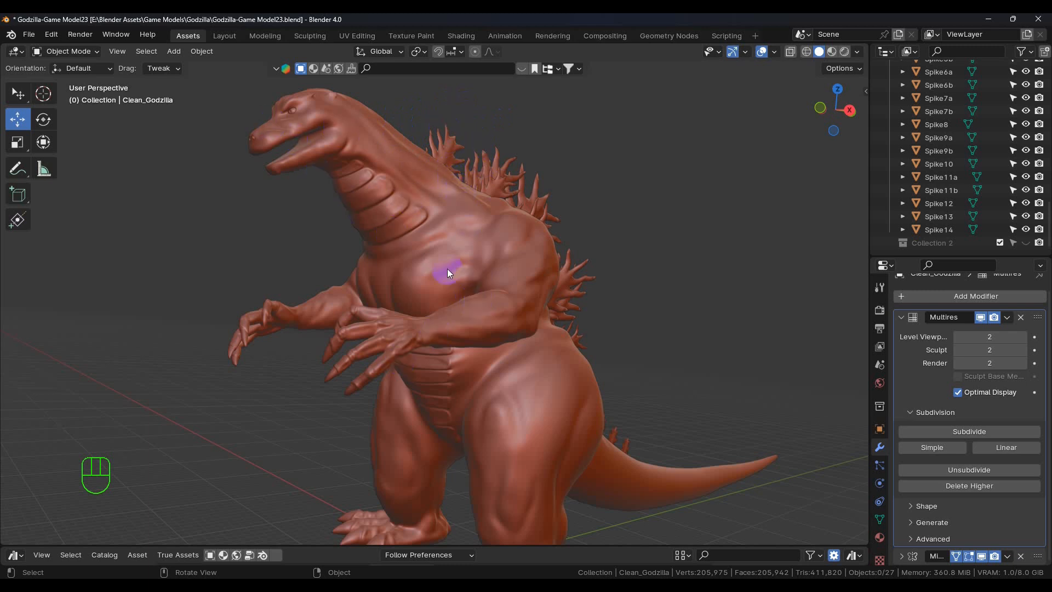
{"action": "middle_click_drag", "start_coordinate": [498, 446], "coordinate": [512, 341]}
{"action": "scroll", "coordinate": [512, 341], "scroll_direction": "up", "scroll_amount": 2}
{"action": "middle_click_drag", "start_coordinate": [533, 185], "coordinate": [452, 262]}
{"action": "middle_click_drag", "start_coordinate": [336, 412], "coordinate": [411, 342]}
{"action": "scroll", "coordinate": [416, 365], "scroll_direction": "down", "scroll_amount": 3}
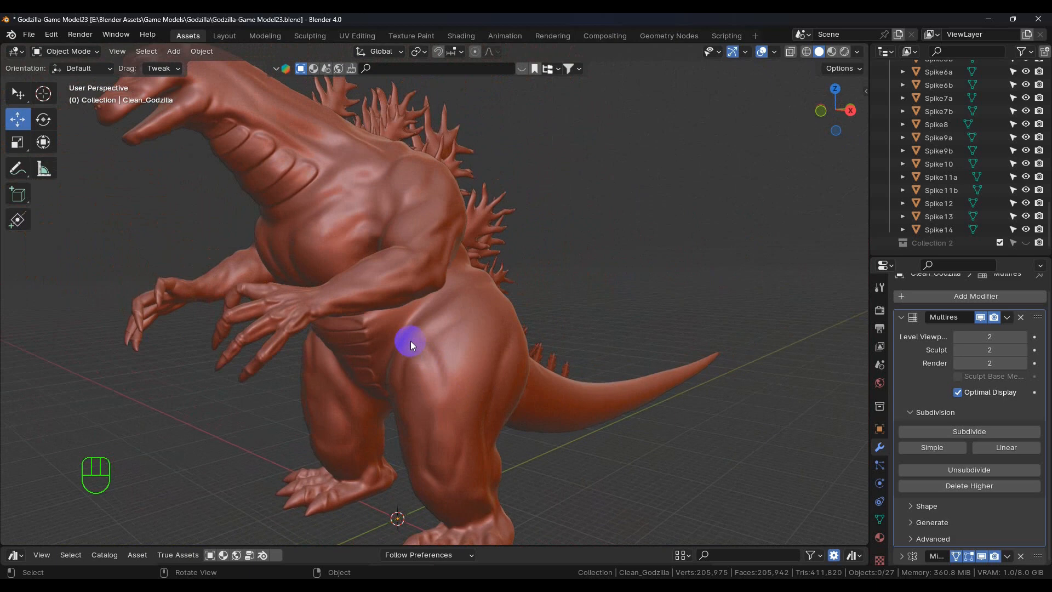
{"action": "scroll", "coordinate": [410, 340], "scroll_direction": "down", "scroll_amount": 2}
{"action": "scroll", "coordinate": [410, 341], "scroll_direction": "down", "scroll_amount": 1}
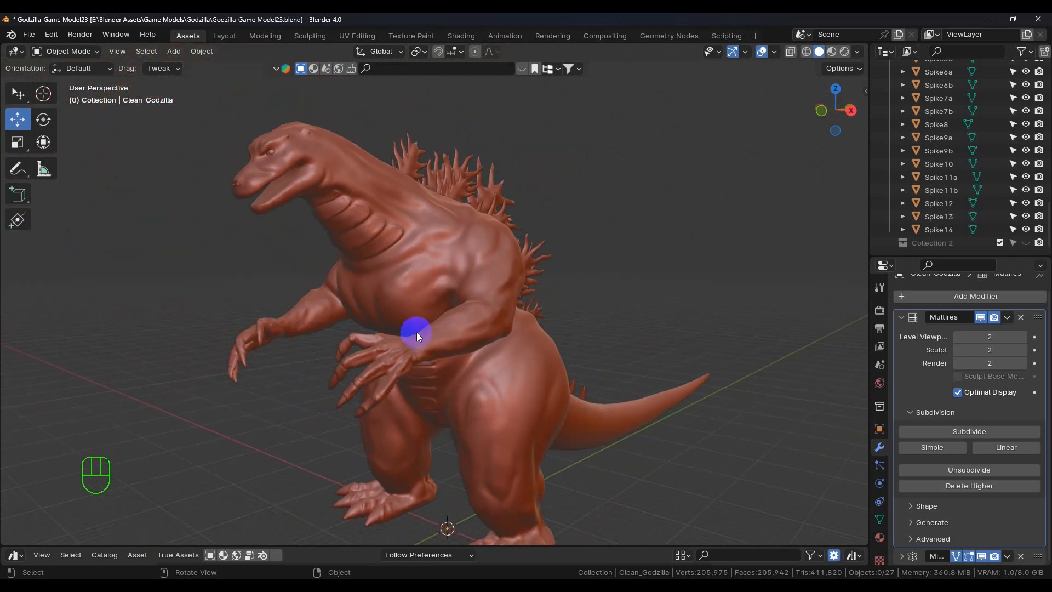
{"action": "scroll", "coordinate": [416, 332], "scroll_direction": "down", "scroll_amount": 3}
{"action": "middle_click_drag", "start_coordinate": [416, 332], "coordinate": [448, 305]}
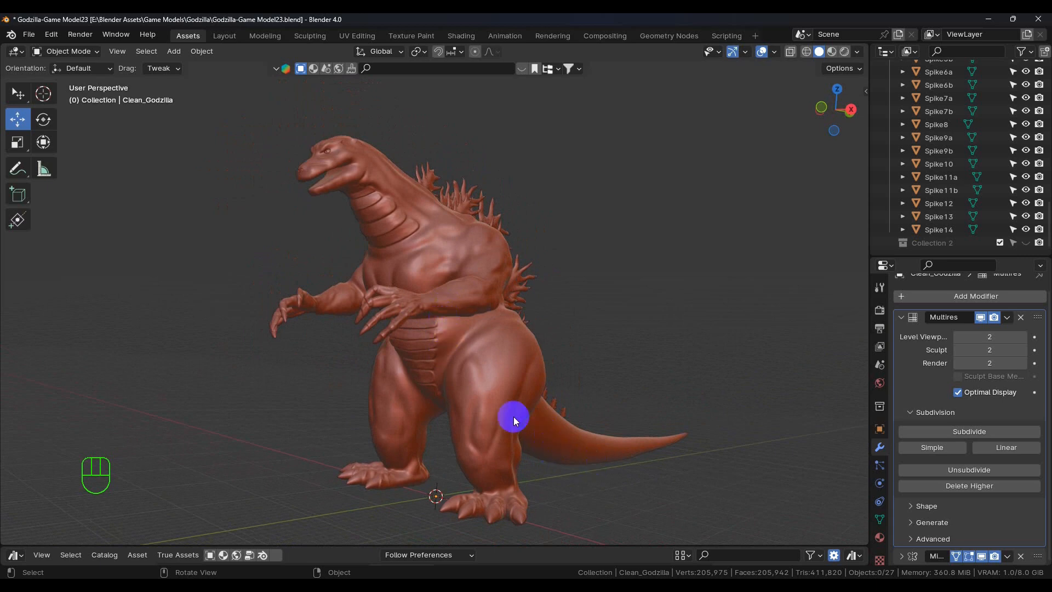